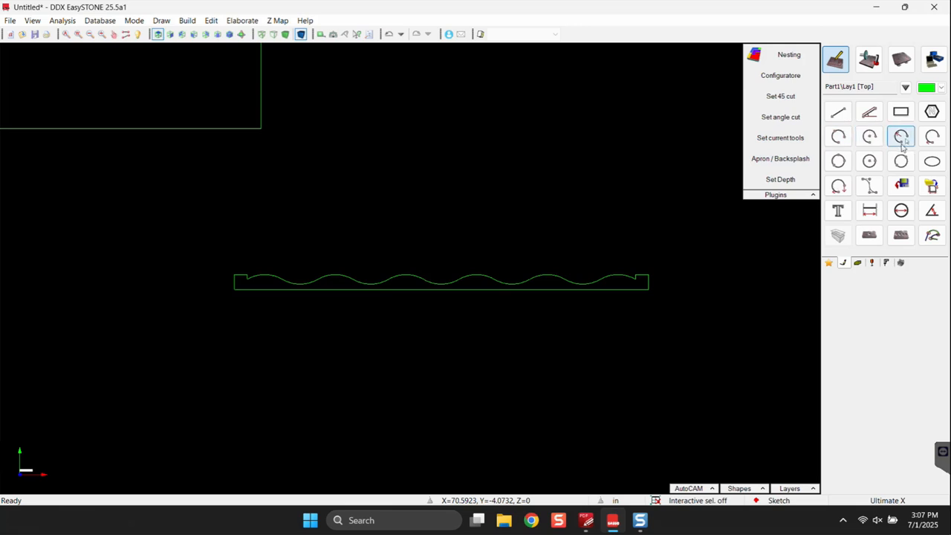
# Step: Draw a horizontal rectangle 32.66 in long and 1.181 in high just above the wavy profile
pyautogui.click(906, 118)
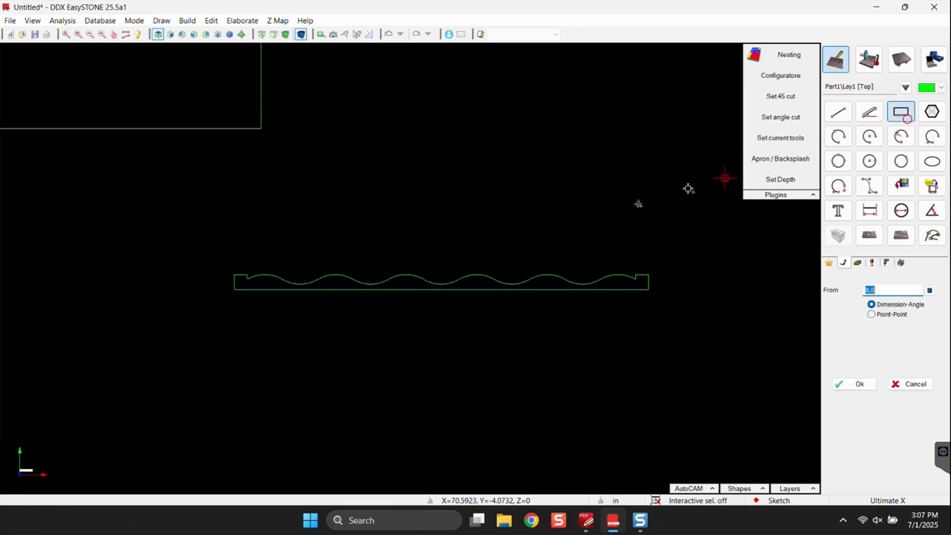
pyautogui.click(236, 249)
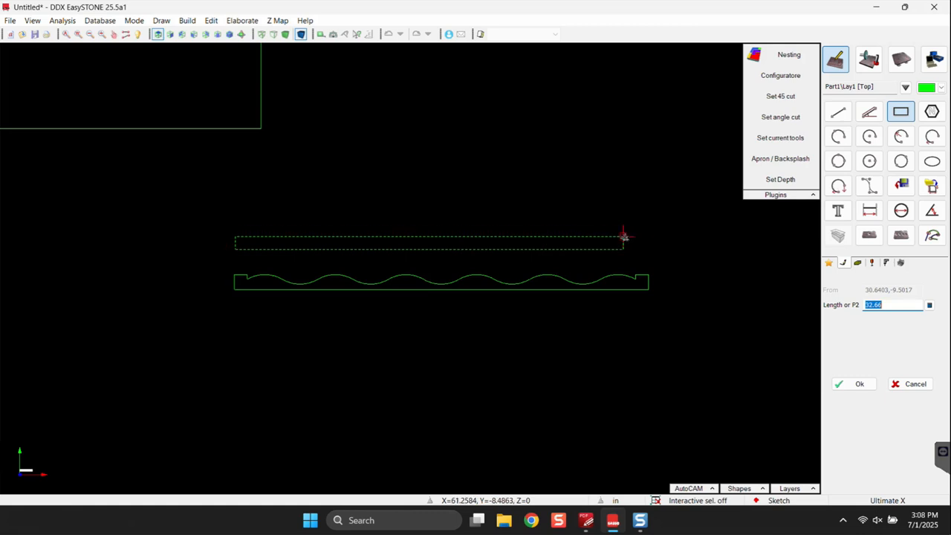
pyautogui.click(888, 305)
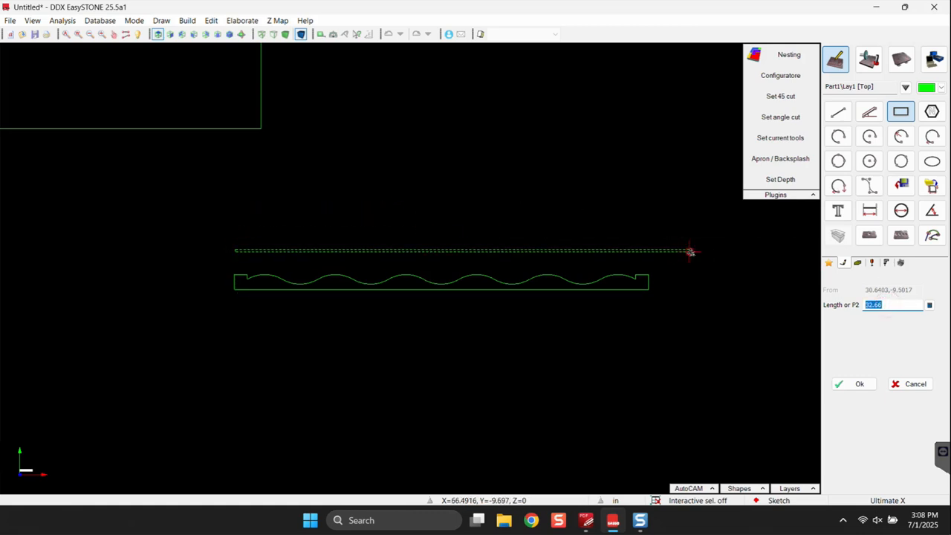
pyautogui.press('Return')
pyautogui.write('1.181')
pyautogui.press('Return')
pyautogui.press('Return')
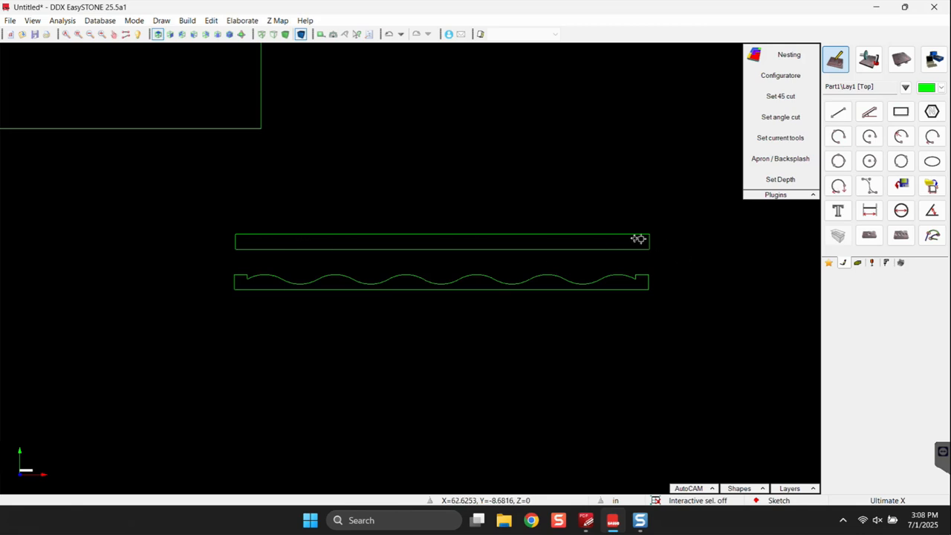
# Step: Draw a second rectangle 32.66 by 1.181 in at angle 0 above the first one, offset toward its far end
pyautogui.click(901, 110)
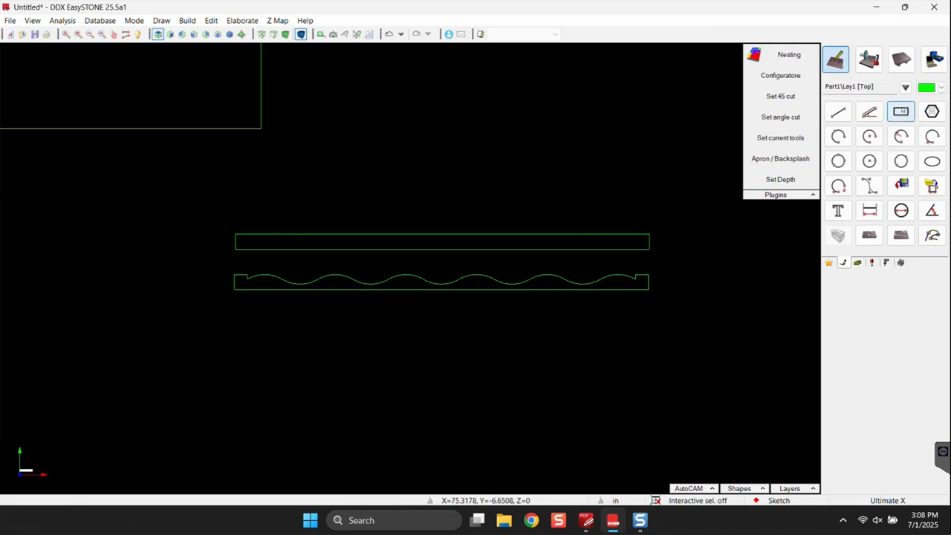
pyautogui.click(342, 209)
pyautogui.press('Return')
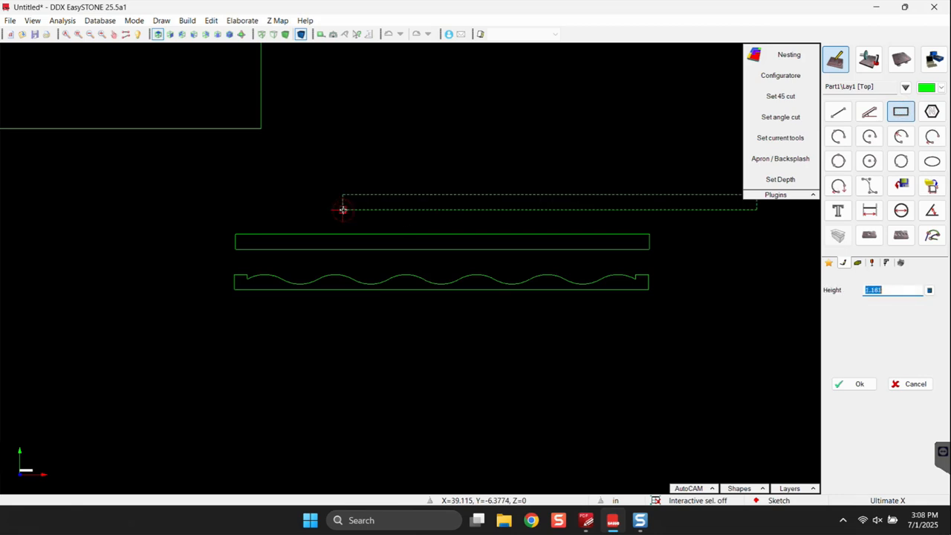
pyautogui.doubleClick(885, 288)
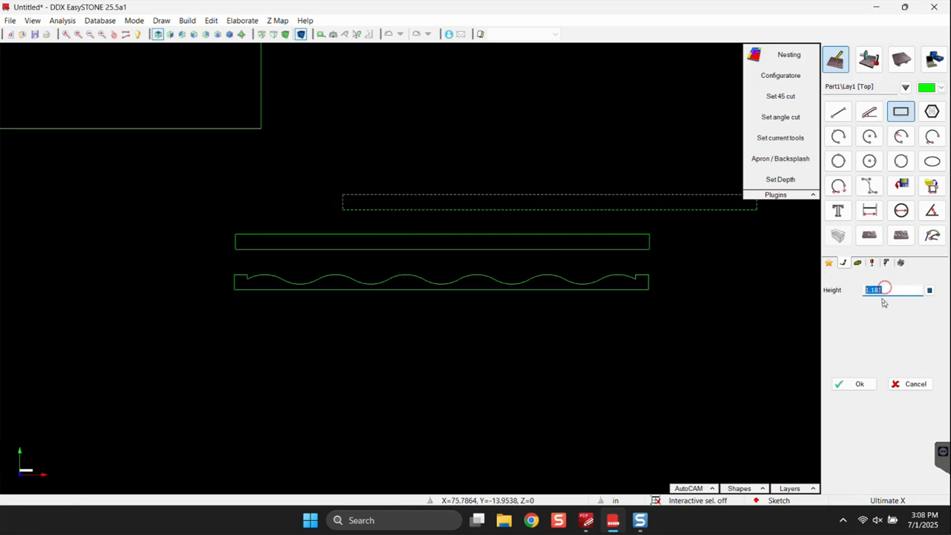
pyautogui.click(851, 384)
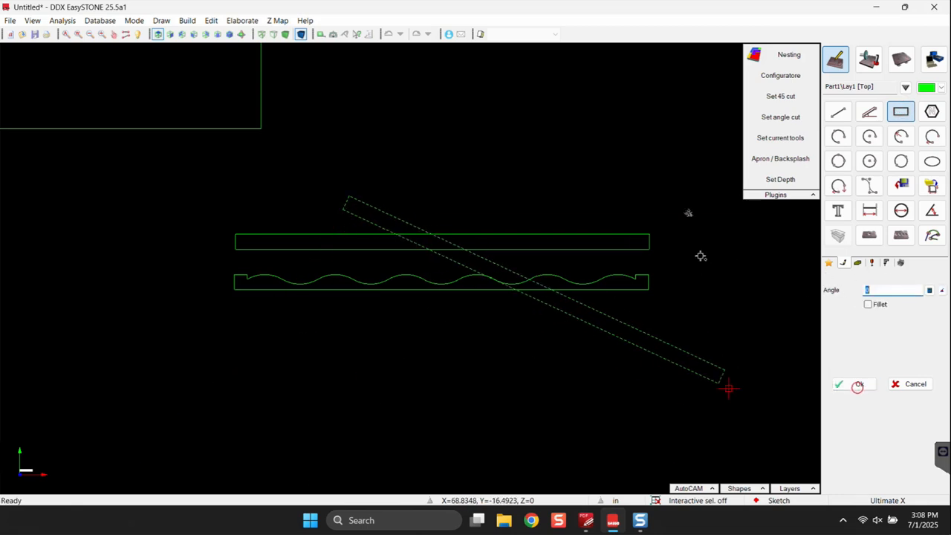
pyautogui.click(851, 384)
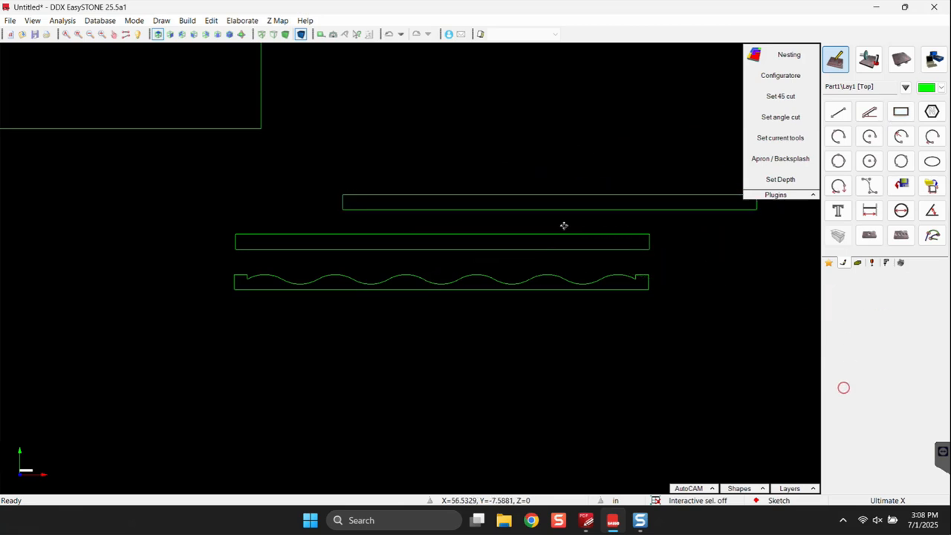
# Step: Delete the second, offset rectangle
pyautogui.moveTo(563, 225); pyautogui.dragTo(442, 240, button='middle')
pyautogui.click(416, 221)
pyautogui.press('Delete')
# Step: Compare the remaining thin rectangle with the wavy profile's ends and curves, then delete the rectangle
pyautogui.scroll(2, 92, 243)
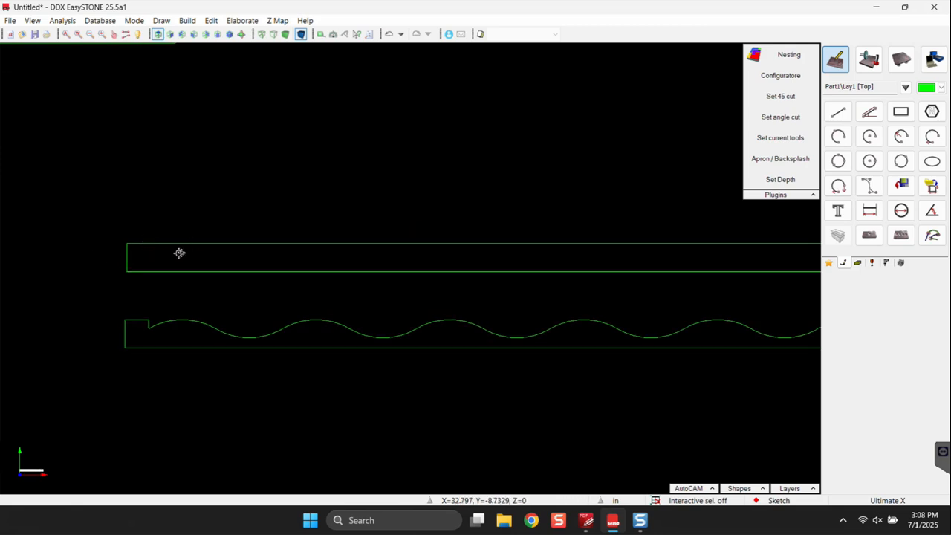
pyautogui.scroll(-3, 385, 260)
pyautogui.scroll(3, 656, 293)
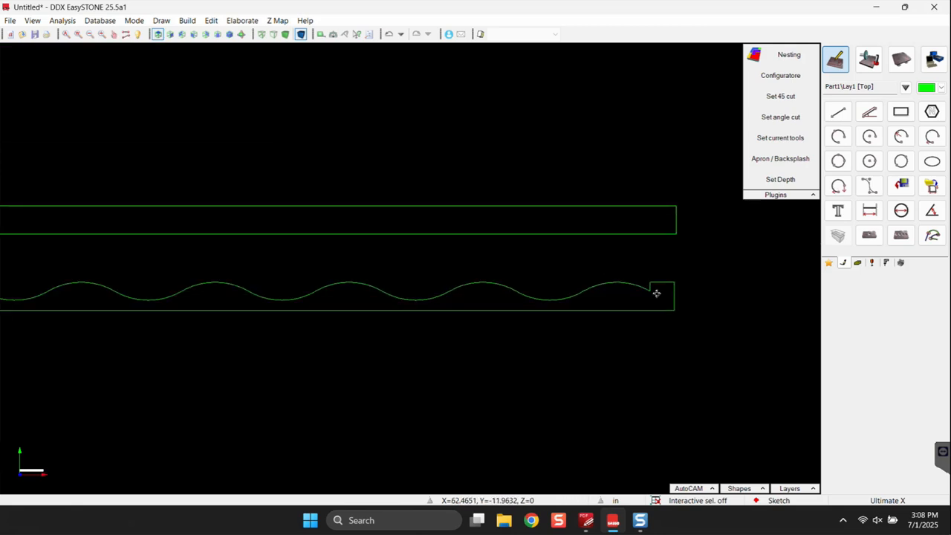
pyautogui.scroll(-3, 520, 289)
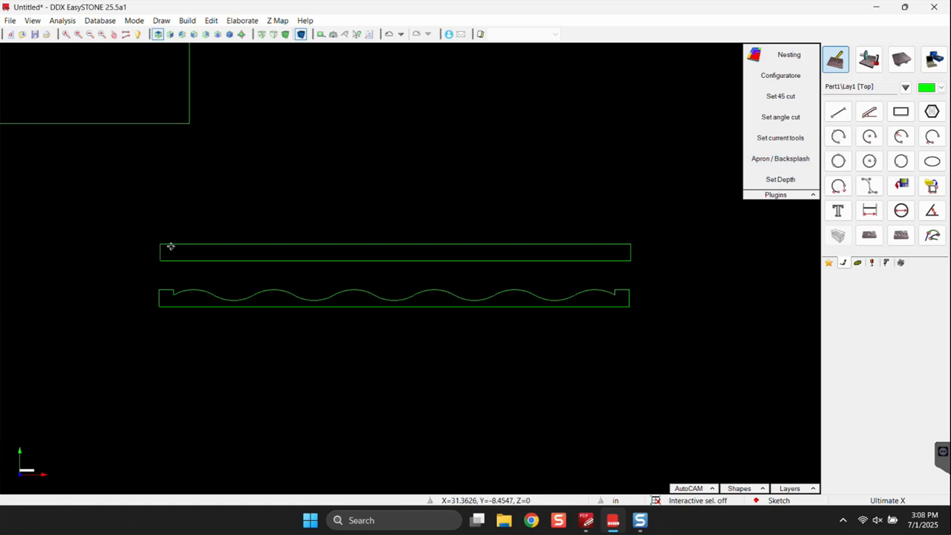
pyautogui.scroll(4, 181, 297)
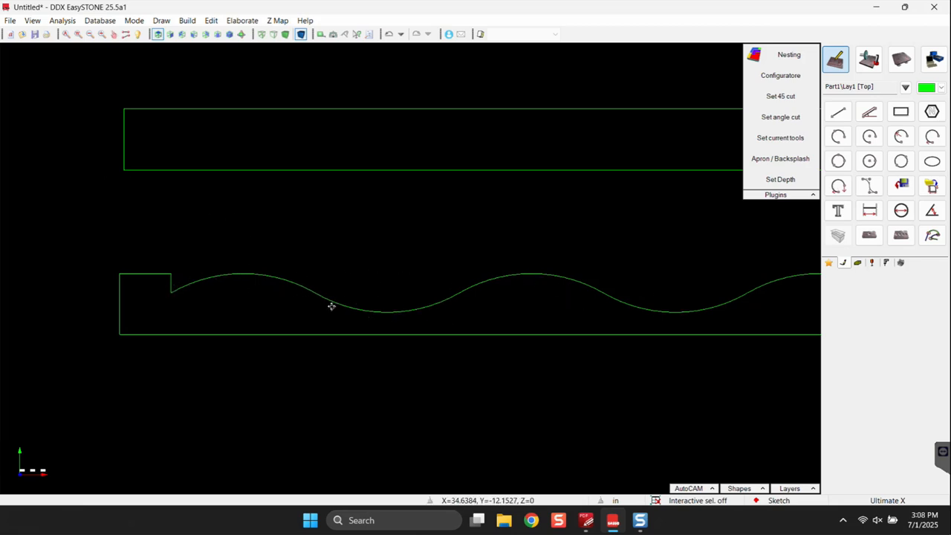
pyautogui.scroll(-5, 346, 264)
pyautogui.moveTo(411, 282); pyautogui.dragTo(419, 319, button='middle')
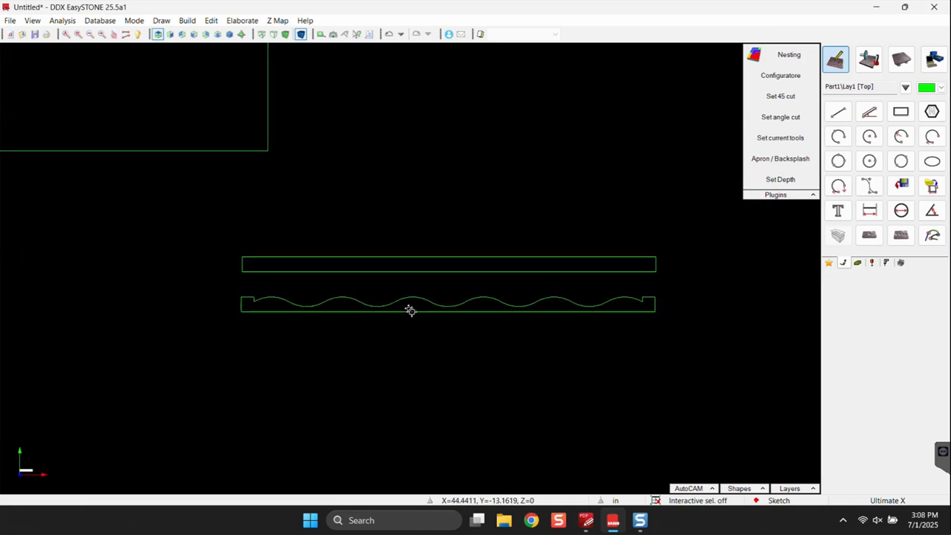
pyautogui.press('Delete')
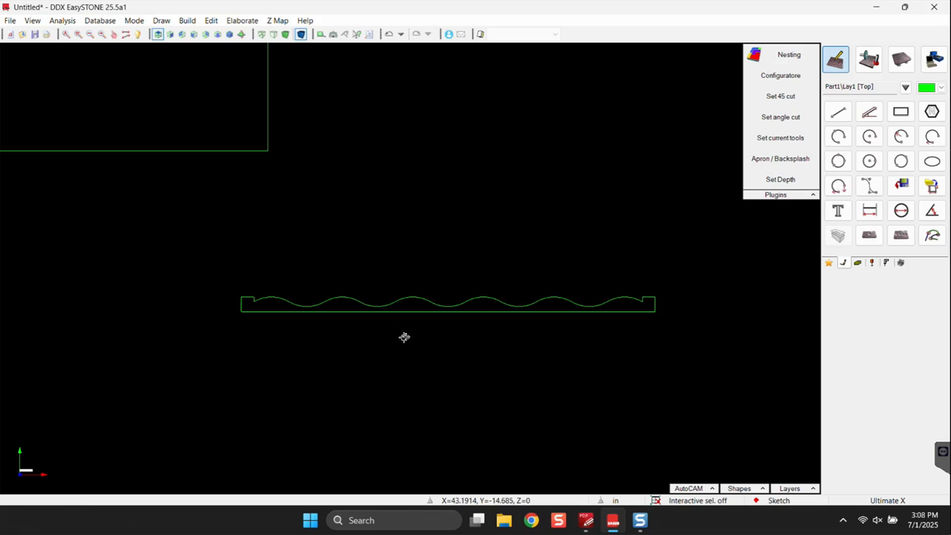
# Step: Examine both ends of the wavy profile and its position relative to the large rectangle
pyautogui.scroll(2, 392, 327)
pyautogui.scroll(3, 43, 265)
pyautogui.scroll(-5, 67, 265)
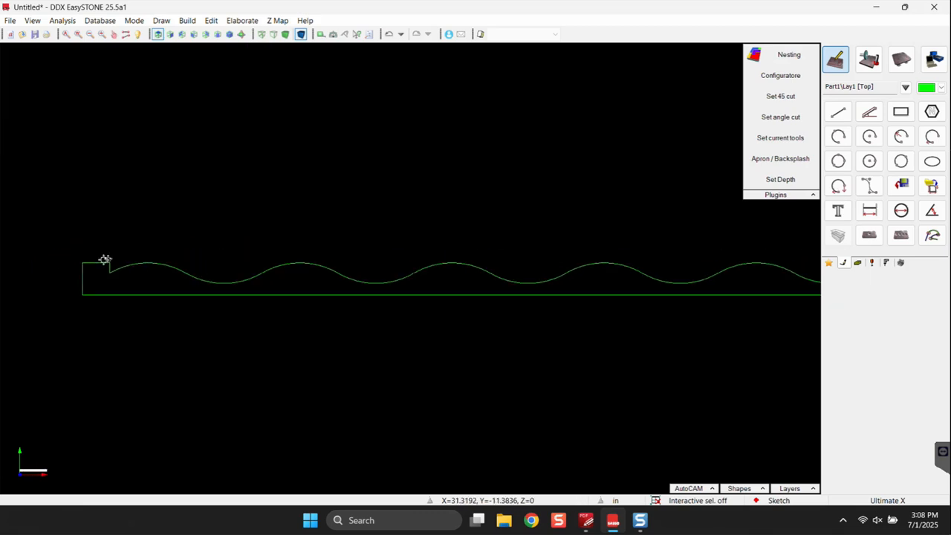
pyautogui.scroll(5, 498, 287)
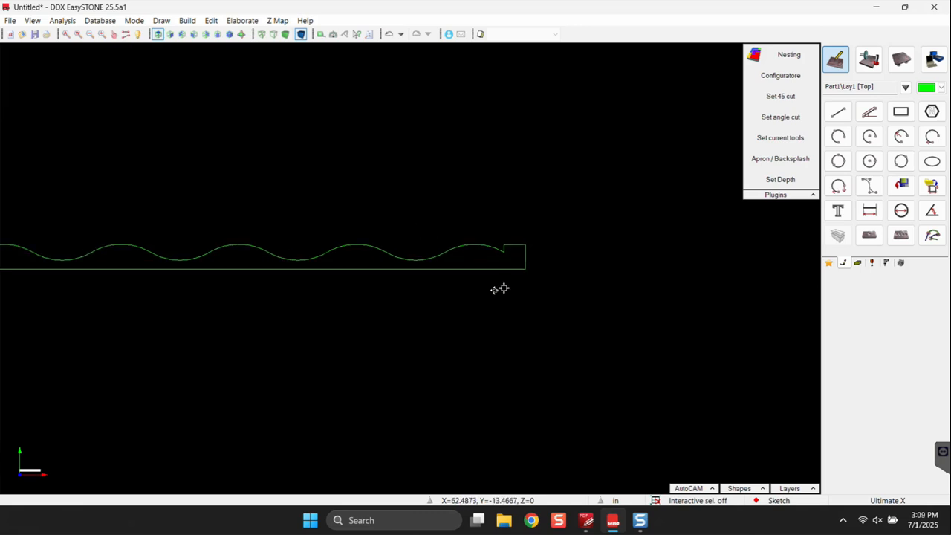
pyautogui.scroll(-2, 554, 186)
pyautogui.scroll(-4, 549, 177)
pyautogui.moveTo(312, 241); pyautogui.dragTo(389, 368, button='middle')
pyautogui.scroll(-1, 433, 259)
pyautogui.scroll(-5, 350, 236)
pyautogui.scroll(3, 127, 168)
pyautogui.scroll(4, 463, 293)
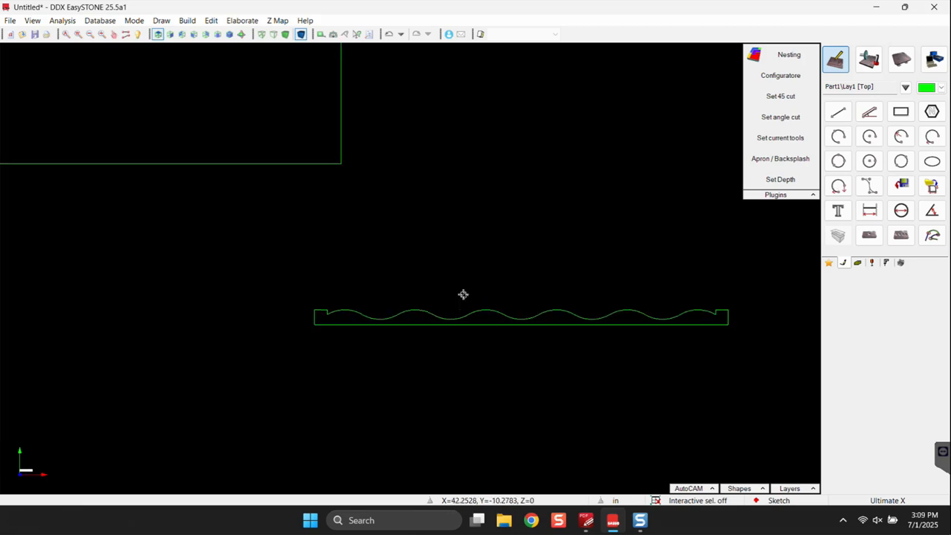
pyautogui.scroll(-4, 721, 284)
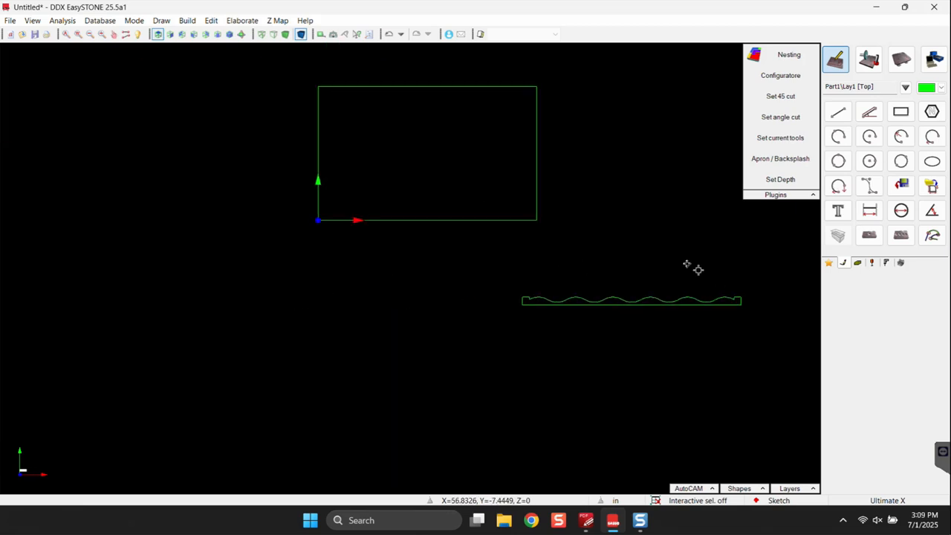
pyautogui.moveTo(686, 217); pyautogui.dragTo(624, 298, button='middle')
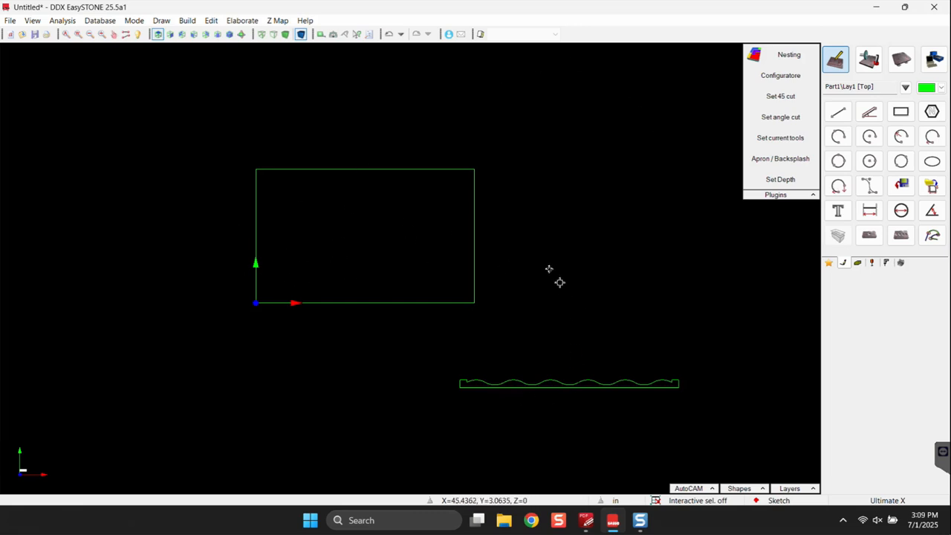
# Step: Start a Frame surface with the large rectangle's vertical edge at the origin as the guide
pyautogui.click(859, 263)
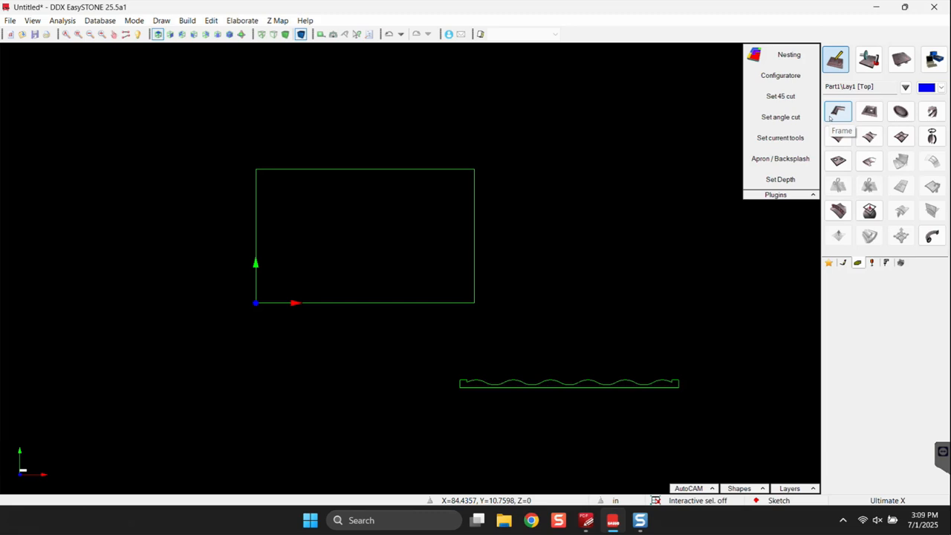
pyautogui.click(833, 116)
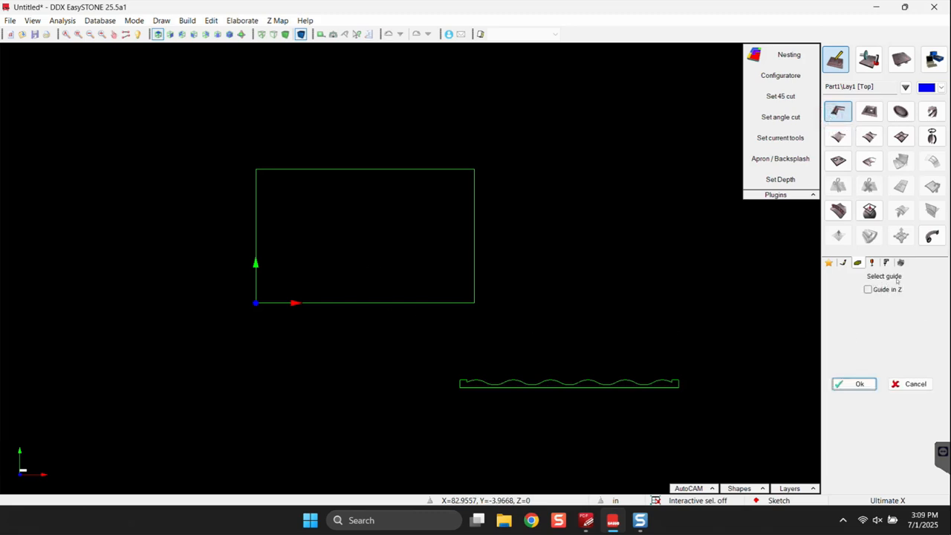
pyautogui.click(255, 235)
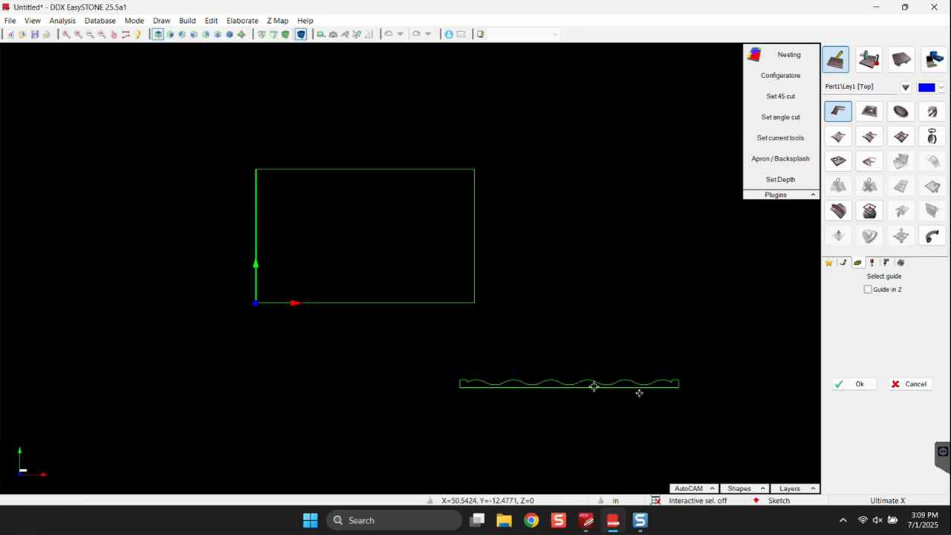
pyautogui.click(848, 385)
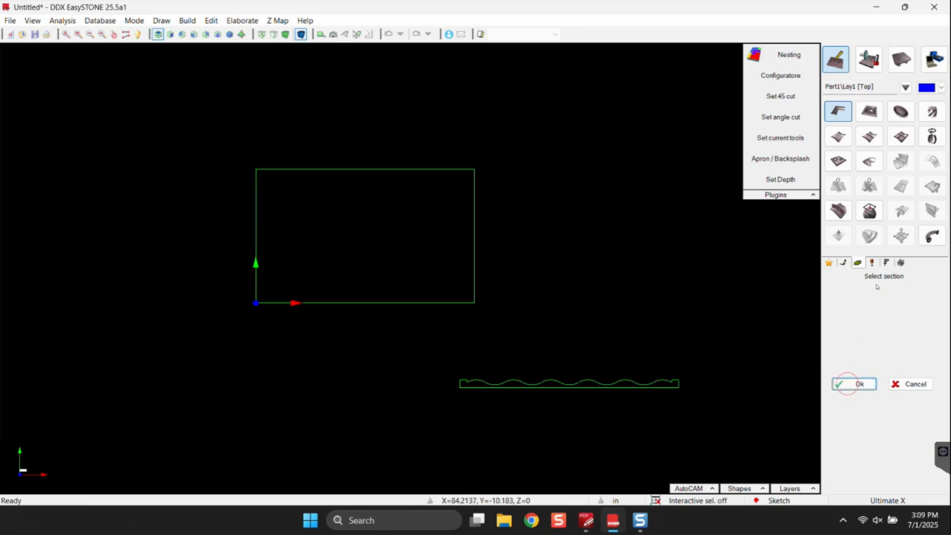
# Step: Use the profile's wavy upper contour with its two end sides, excluding the straight base line, as the Frame section
pyautogui.click(445, 372)
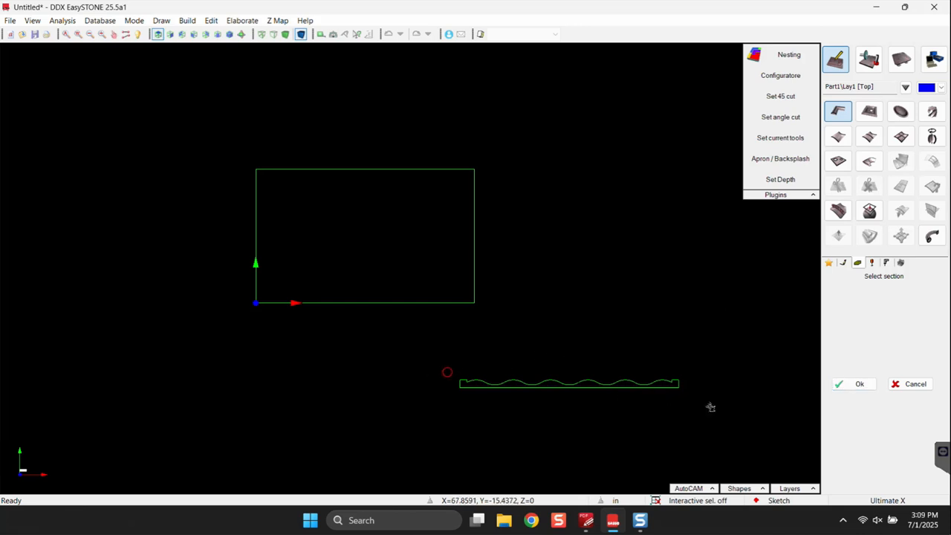
pyautogui.click(661, 388)
pyautogui.scroll(3, 666, 411)
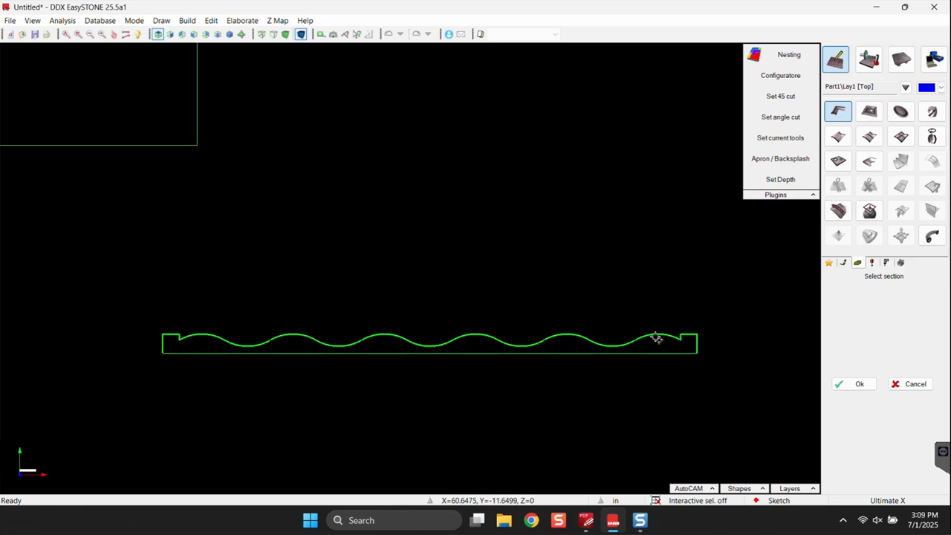
pyautogui.scroll(-3, 401, 339)
pyautogui.scroll(3, 416, 345)
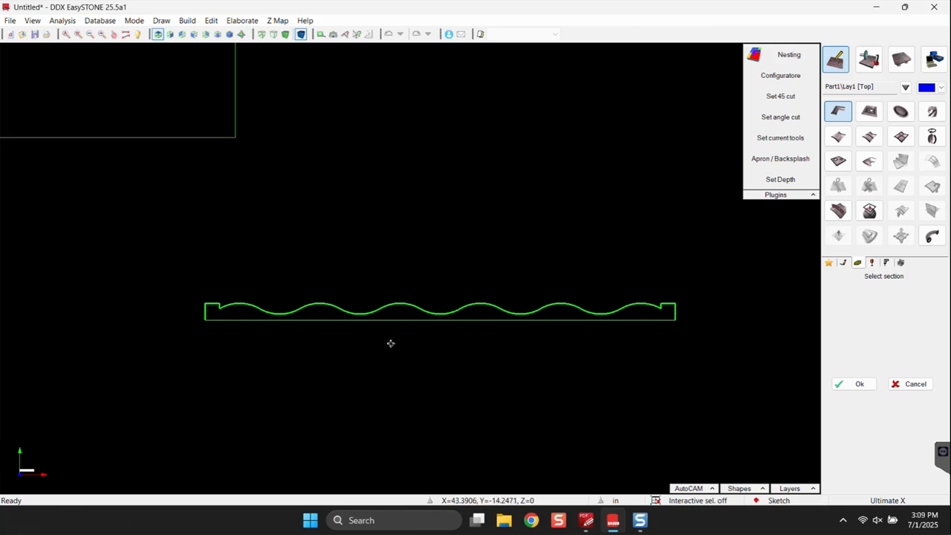
pyautogui.scroll(-1, 213, 320)
pyautogui.scroll(3, 214, 323)
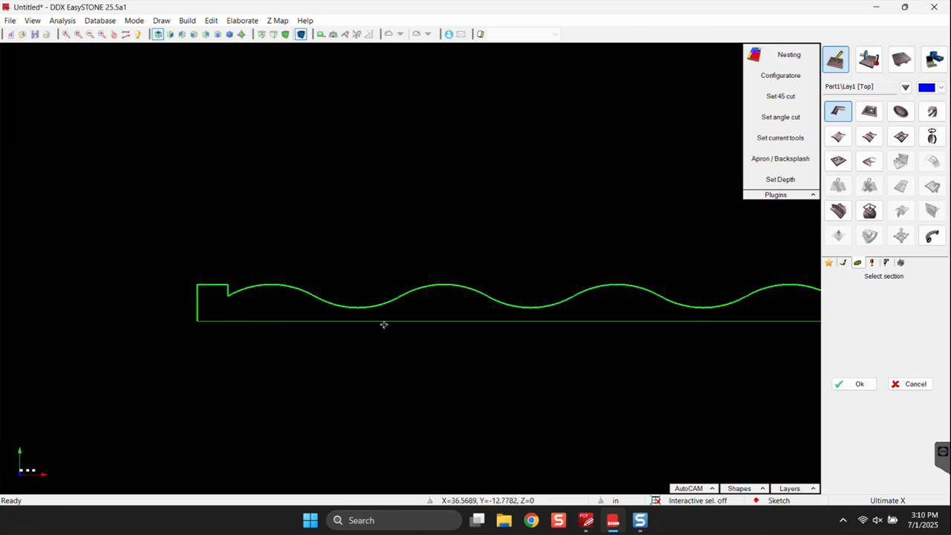
pyautogui.scroll(-3, 383, 324)
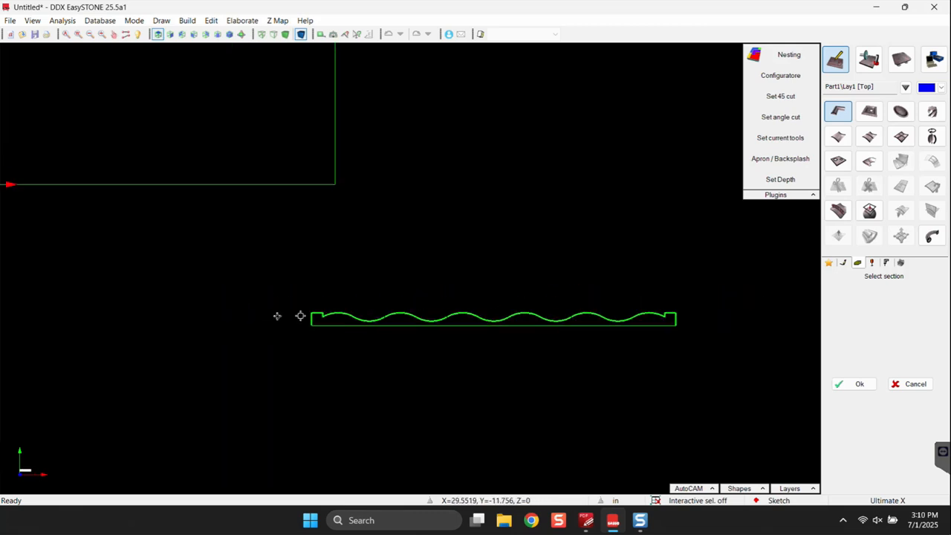
pyautogui.click(843, 383)
# Step: Set the Frame's guide-section point at the outer upper corner of the profile's far end, using the End point snap
pyautogui.scroll(-2, 694, 339)
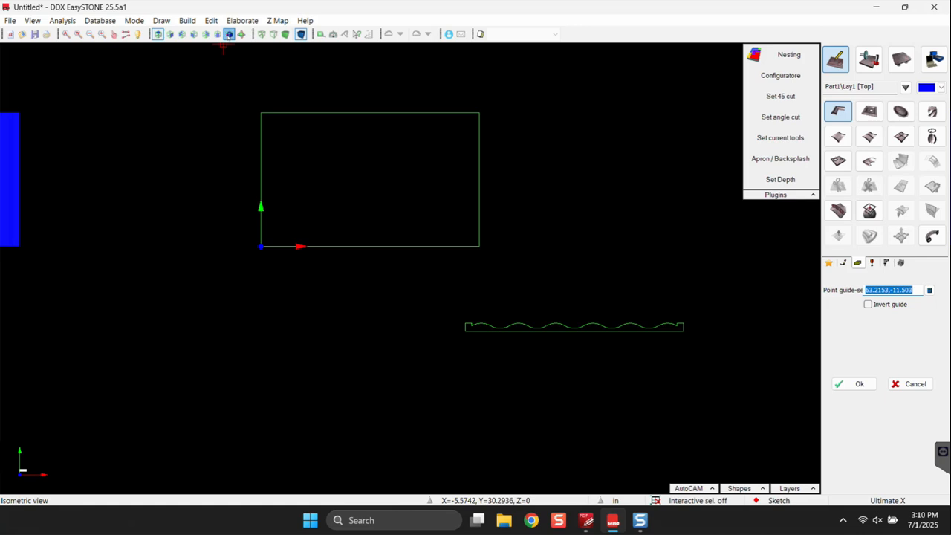
pyautogui.click(229, 34)
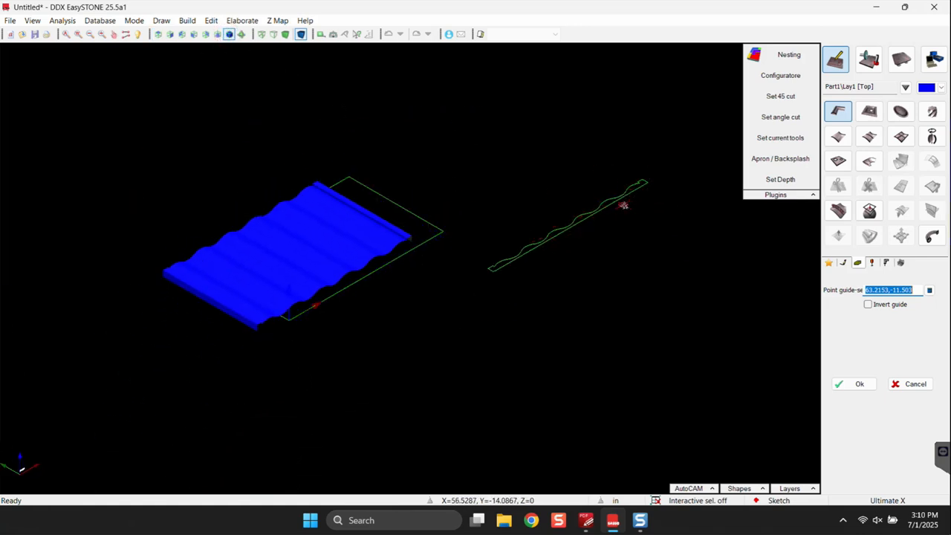
pyautogui.scroll(5, 623, 205)
pyautogui.scroll(-2, 624, 205)
pyautogui.moveTo(624, 205); pyautogui.dragTo(654, 282, button='middle')
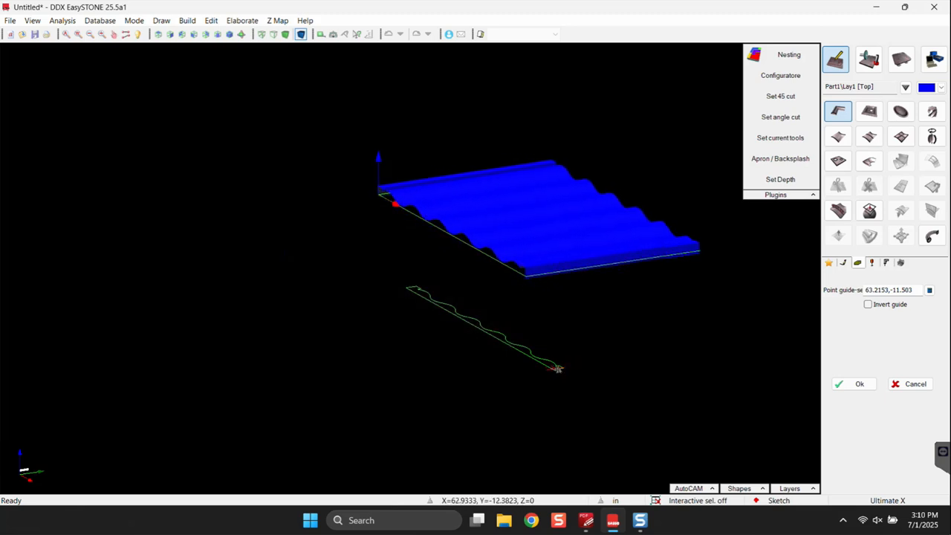
pyautogui.scroll(4, 559, 369)
pyautogui.scroll(-3, 575, 326)
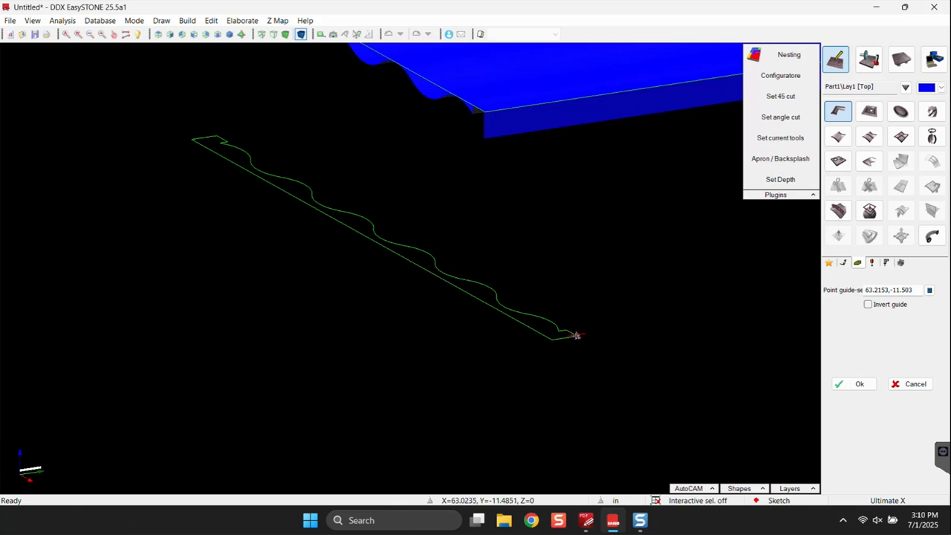
pyautogui.rightClick(578, 336)
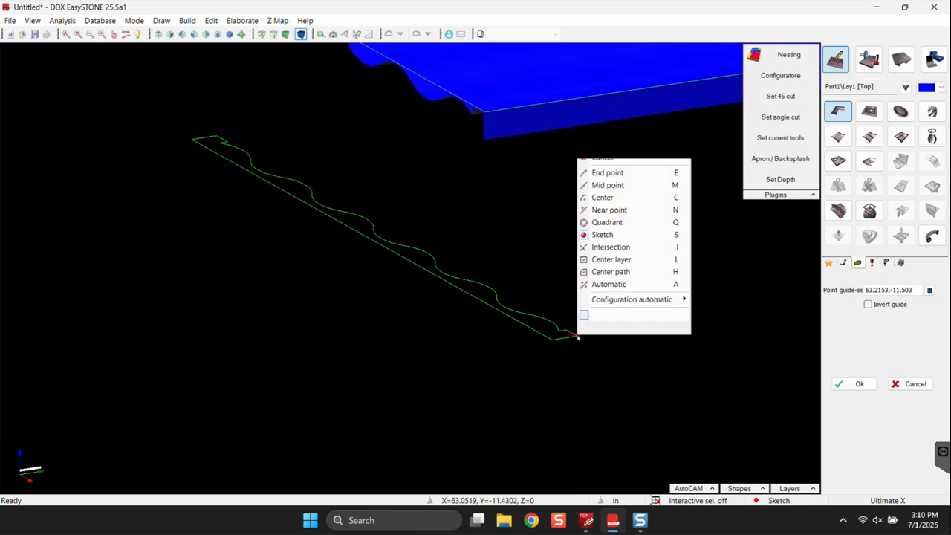
pyautogui.click(634, 173)
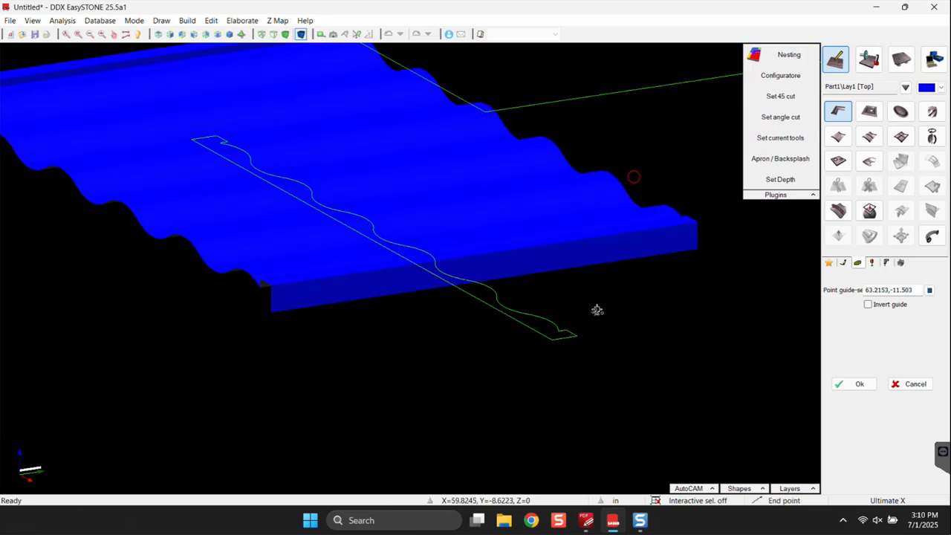
pyautogui.click(578, 336)
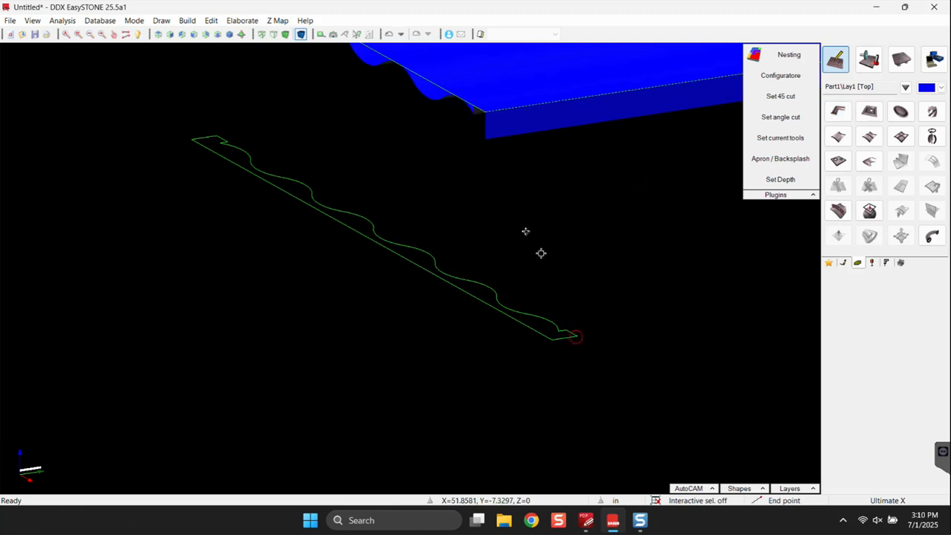
# Step: Examine how the wavy surface's ends and edges line up with the large rectangle and the source profile
pyautogui.scroll(-3, 524, 229)
pyautogui.scroll(5, 310, 142)
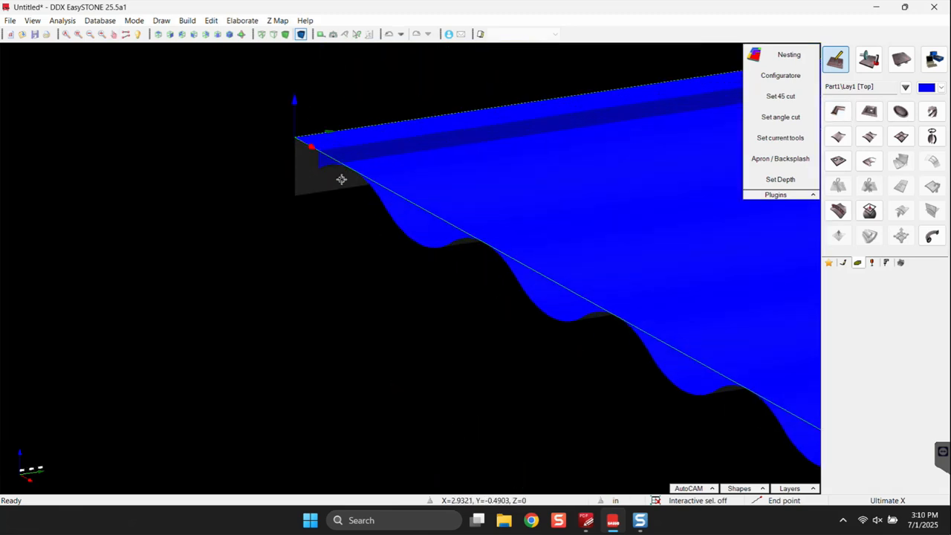
pyautogui.scroll(-3, 292, 138)
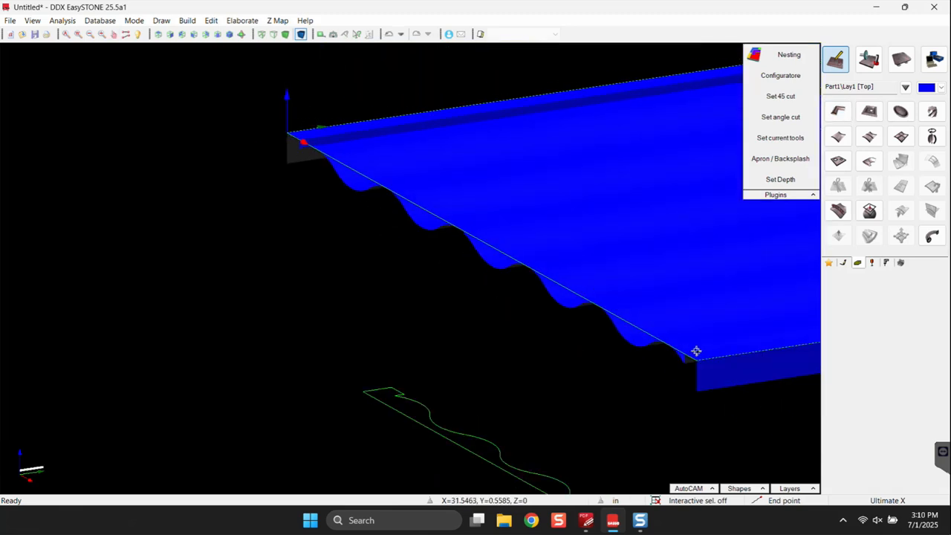
pyautogui.scroll(2, 695, 362)
pyautogui.scroll(-3, 688, 376)
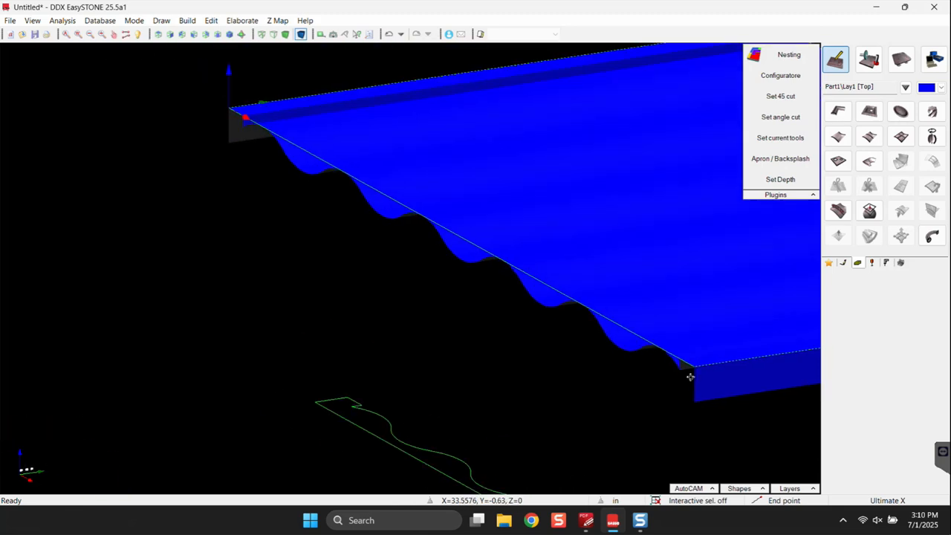
pyautogui.moveTo(684, 397); pyautogui.dragTo(523, 299, button='middle')
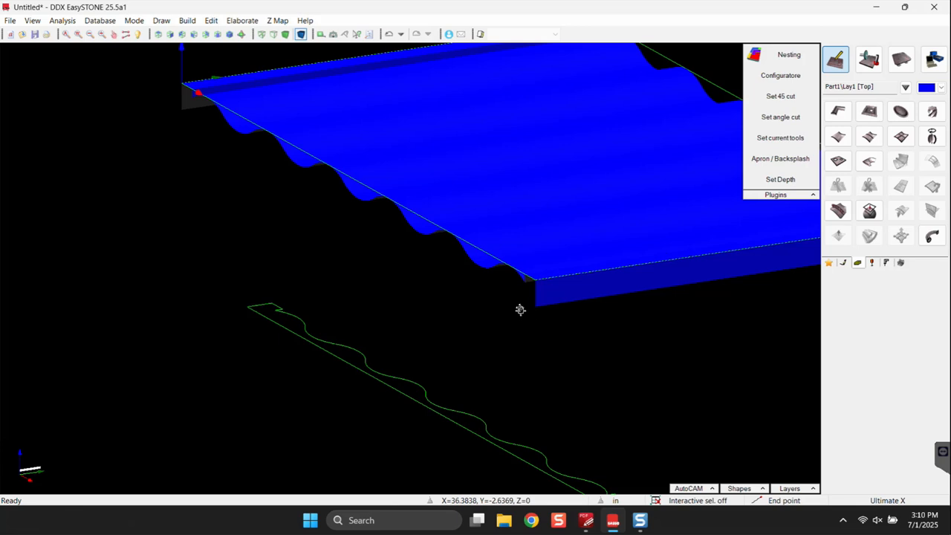
pyautogui.scroll(-3, 525, 318)
pyautogui.scroll(2, 556, 329)
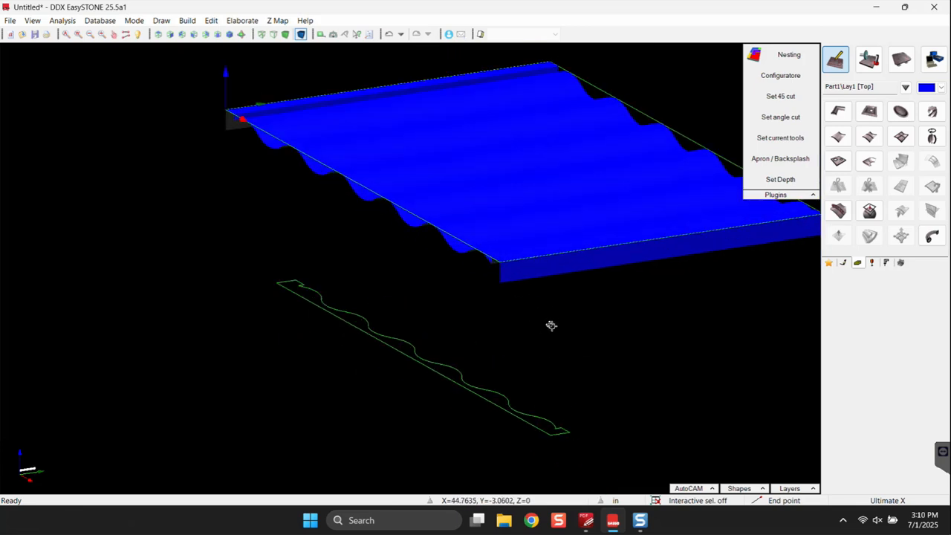
pyautogui.scroll(-2, 490, 295)
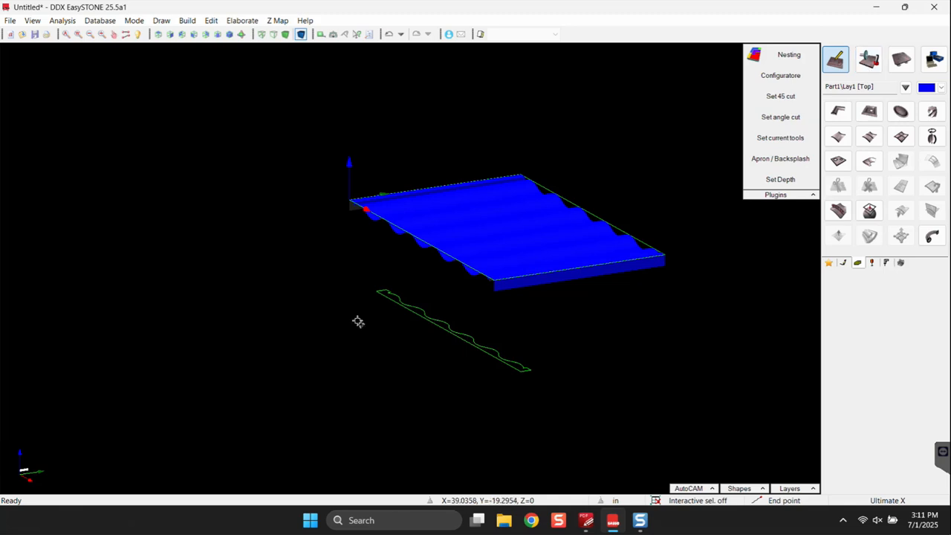
# Step: Delete the wavy source profile in the top view
pyautogui.click(158, 34)
pyautogui.moveTo(347, 269); pyautogui.dragTo(750, 346)
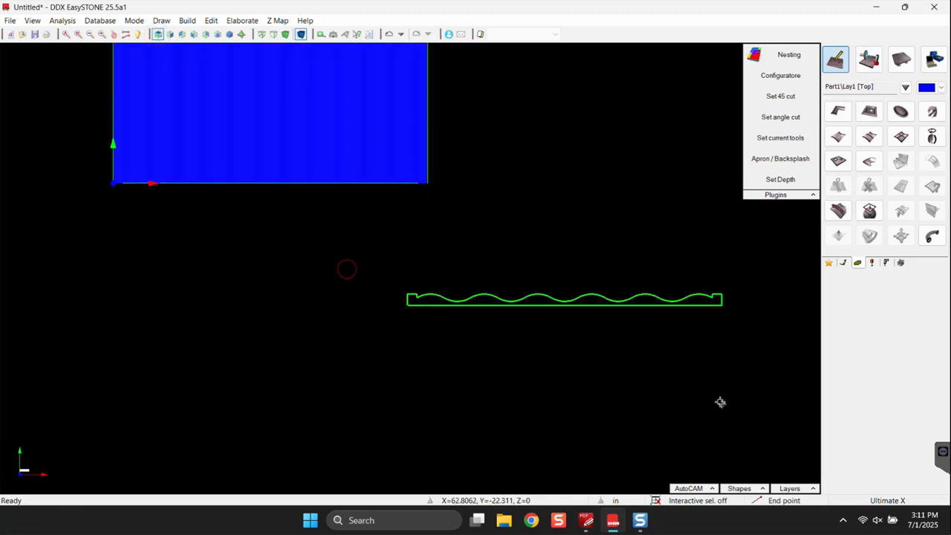
pyautogui.press('Delete')
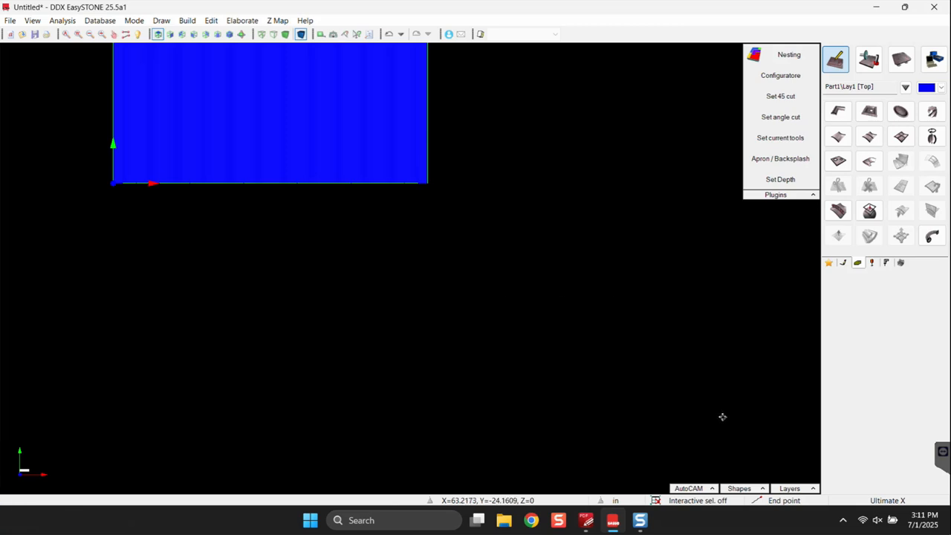
# Step: Move the wavy surface together with its rectangle from the origin to 2,1 without copying
pyautogui.scroll(-3, 444, 199)
pyautogui.moveTo(463, 223); pyautogui.dragTo(518, 306, button='middle')
pyautogui.moveTo(229, 122); pyautogui.dragTo(616, 335)
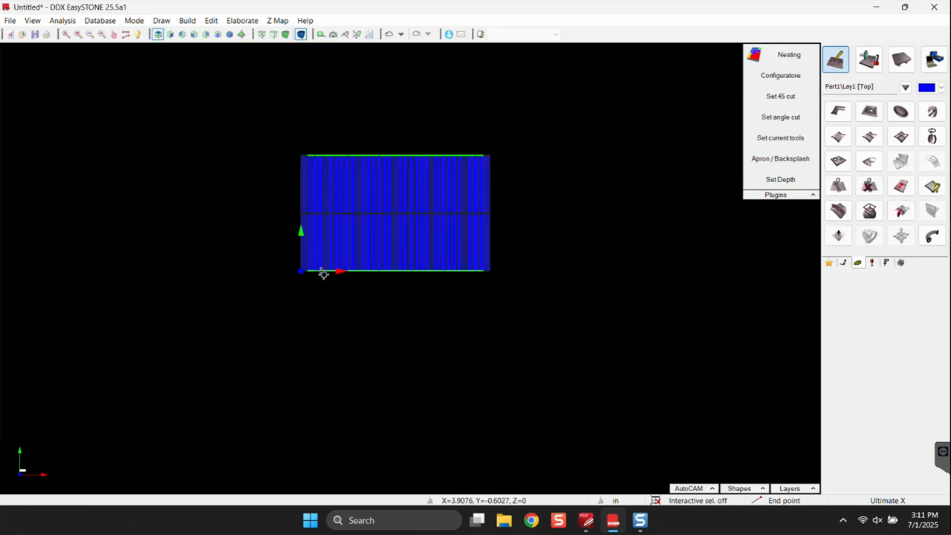
pyautogui.scroll(3, 320, 248)
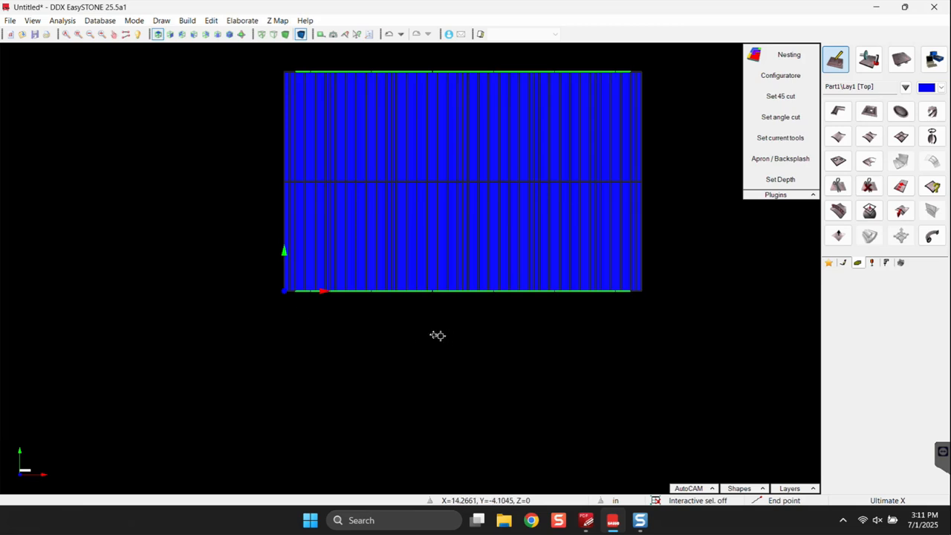
pyautogui.press('m')
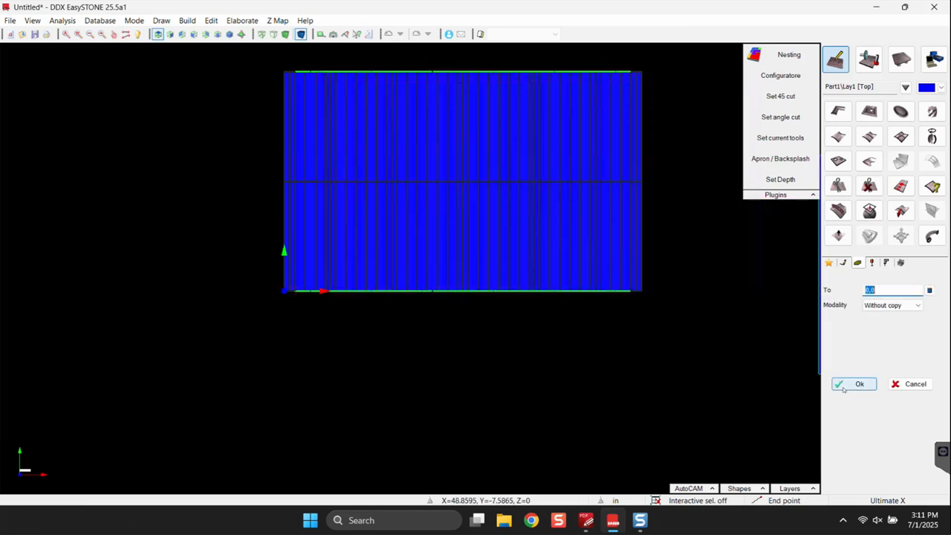
pyautogui.doubleClick(868, 289)
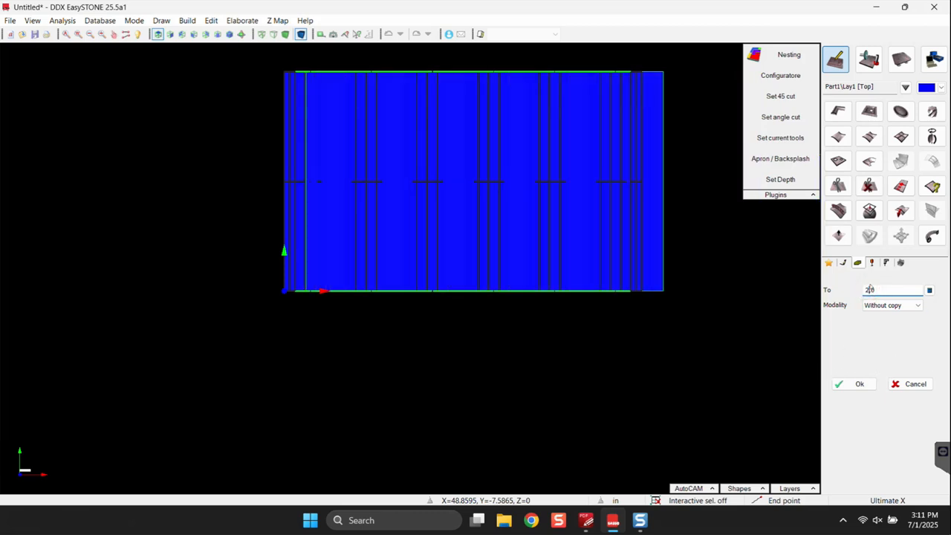
pyautogui.click(900, 290)
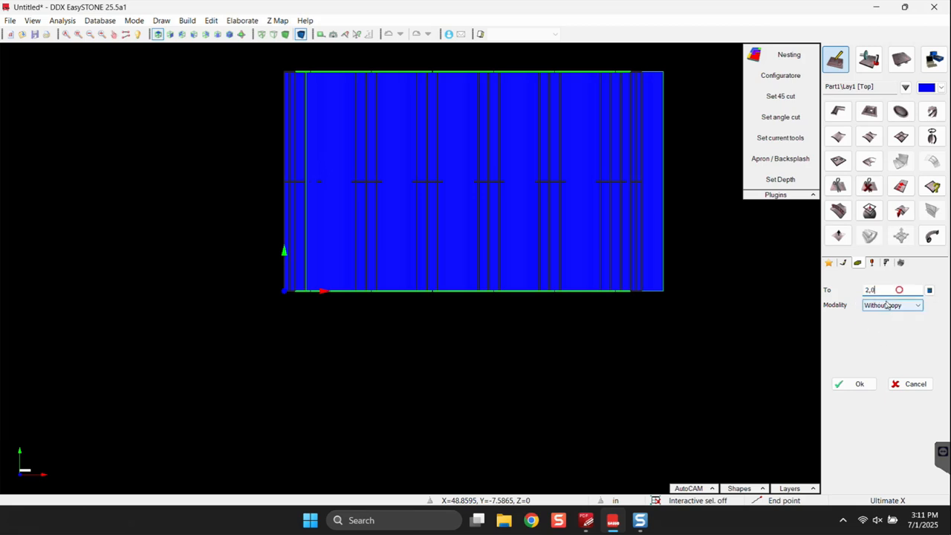
pyautogui.press('BackSpace')
pyautogui.write('1')
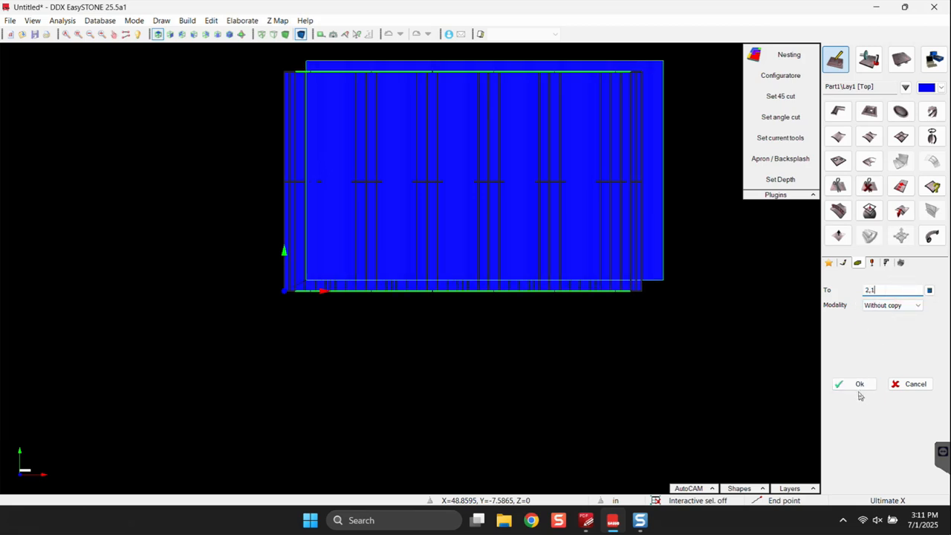
pyautogui.click(857, 388)
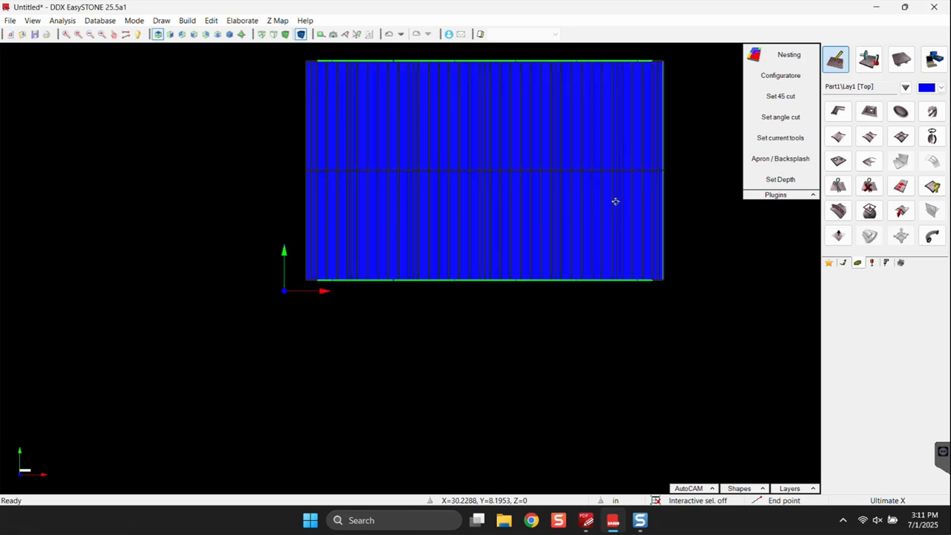
# Step: Switch to machining and accept a rectangular Granite raw piece of 32.6614 by 20 in, 1.181 in thick
pyautogui.click(869, 59)
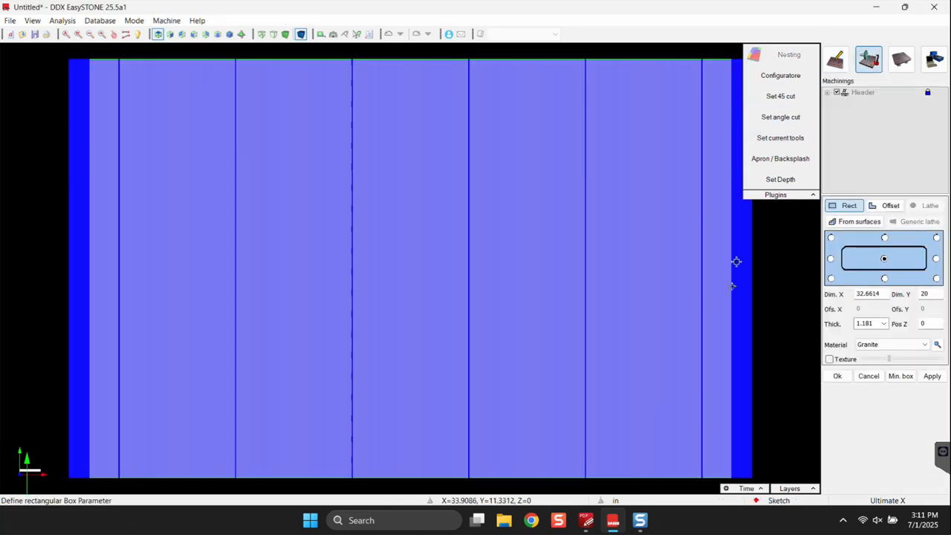
pyautogui.click(229, 34)
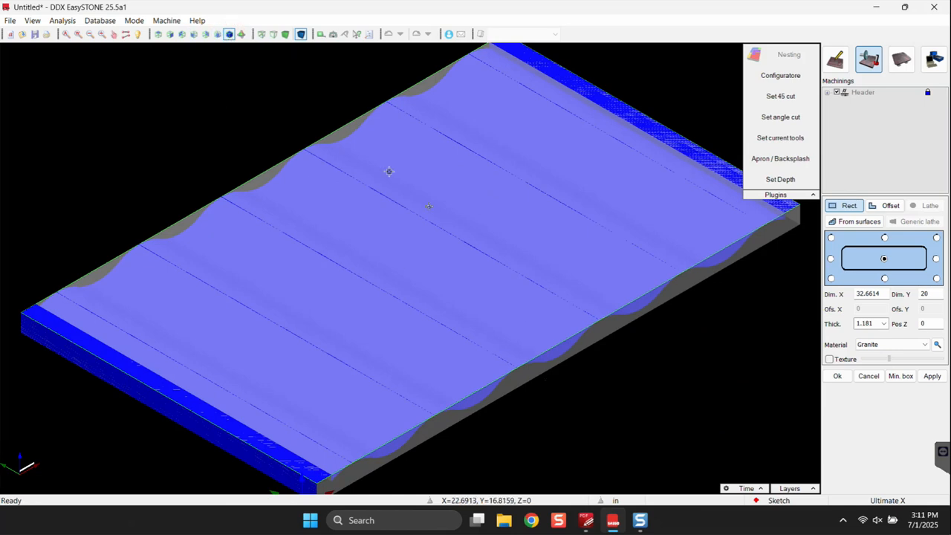
pyautogui.moveTo(466, 281); pyautogui.dragTo(449, 230, button='middle')
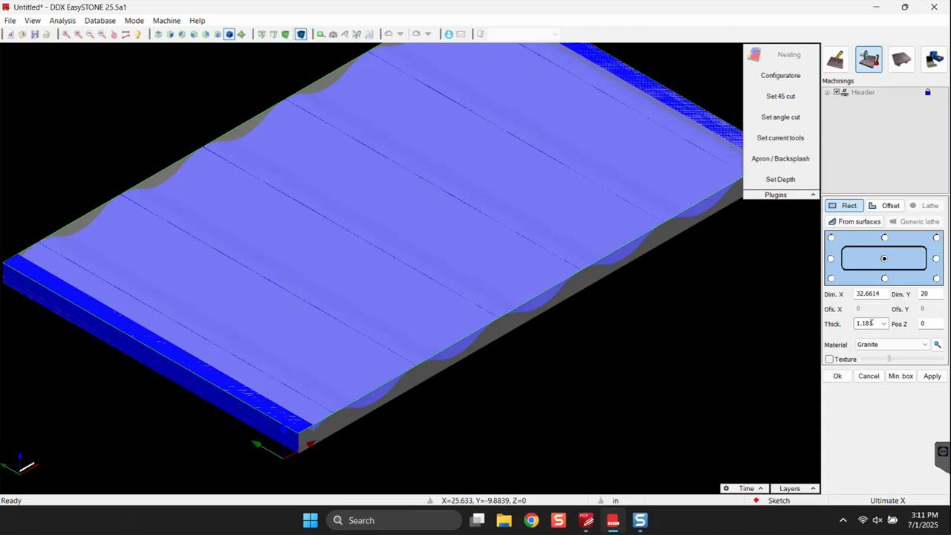
pyautogui.click(838, 375)
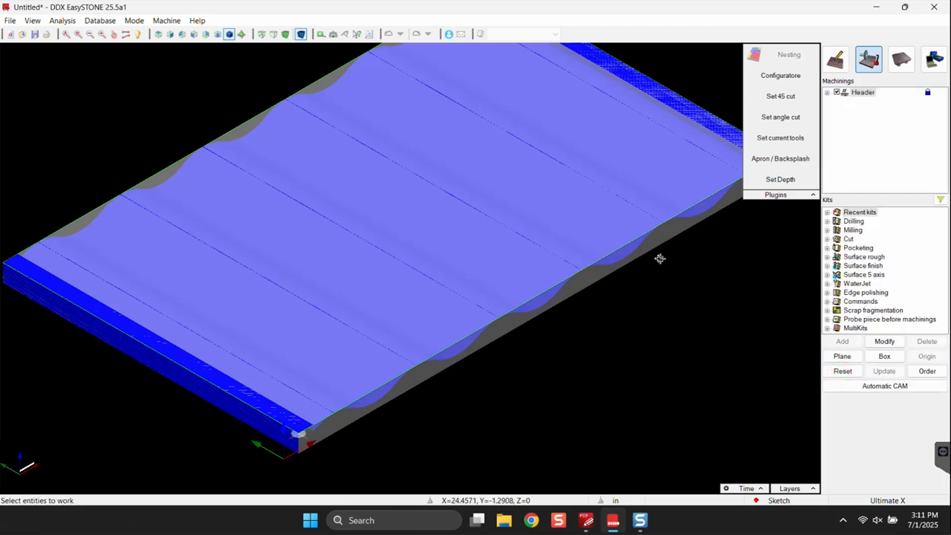
# Step: Add a Rough_Sawing surface roughing operation to the wavy surface
pyautogui.click(616, 259)
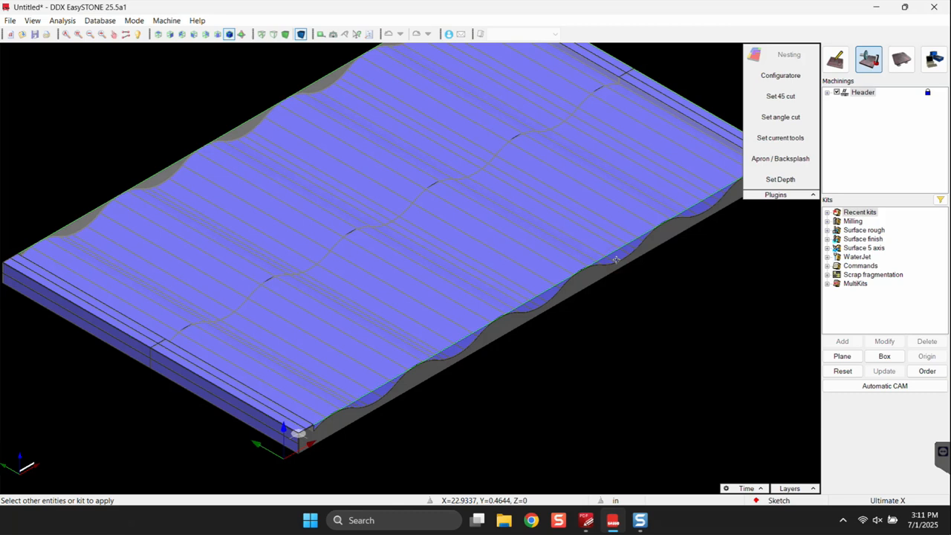
pyautogui.scroll(3, 616, 259)
pyautogui.scroll(-2, 661, 250)
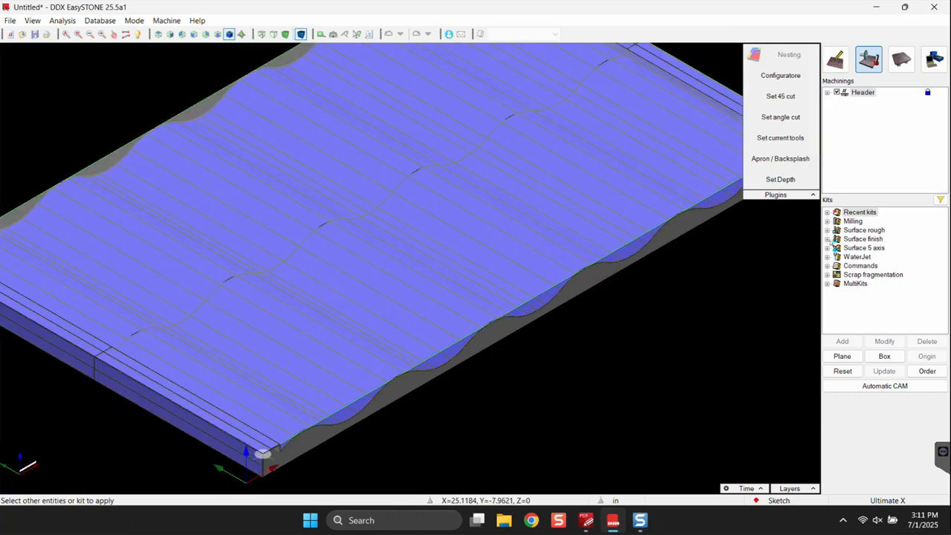
pyautogui.click(827, 231)
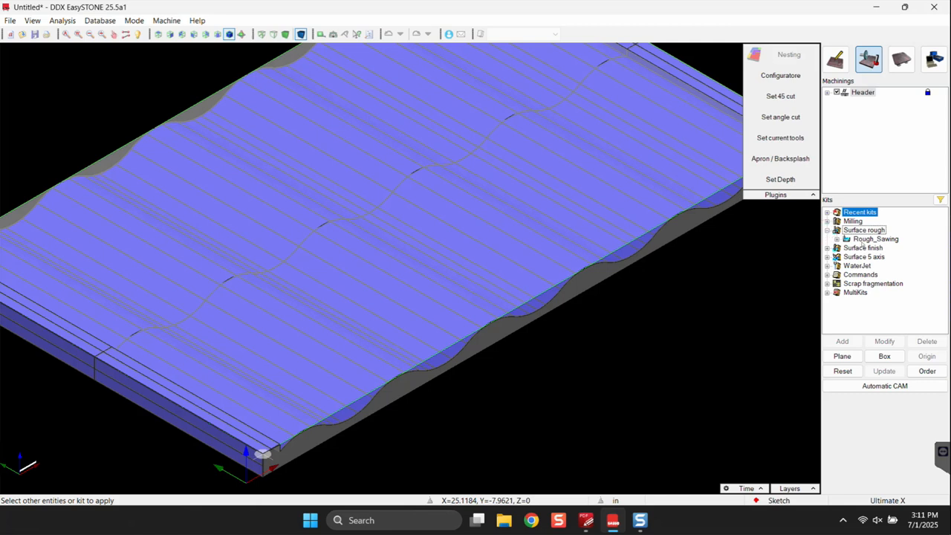
pyautogui.click(862, 240)
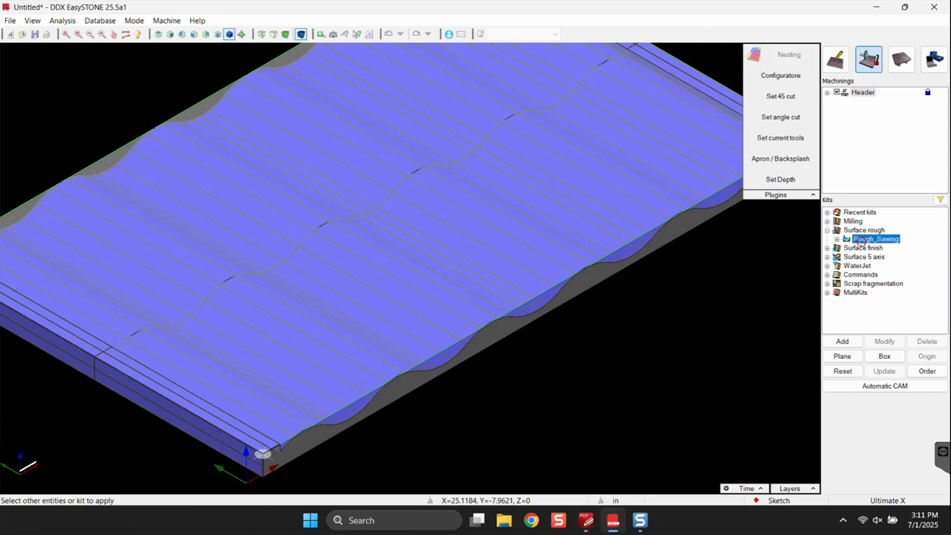
pyautogui.click(843, 341)
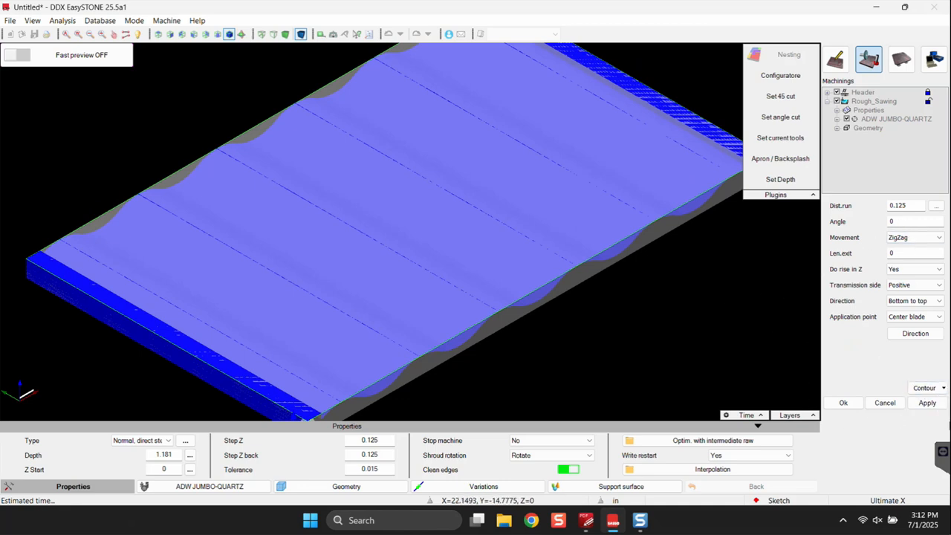
# Step: Turn on a rectangular machining zone as the contour limit of the Rough_Sawing operation
pyautogui.click(942, 388)
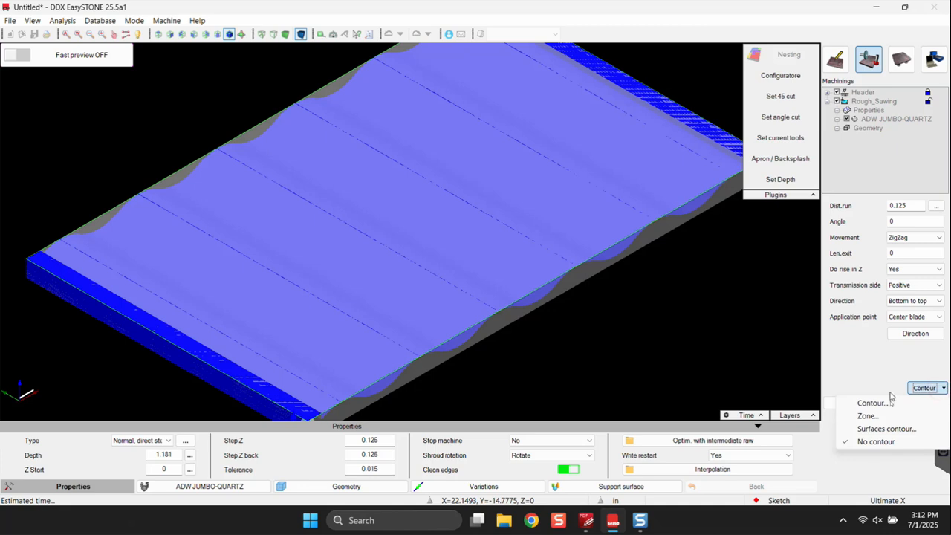
pyautogui.click(900, 417)
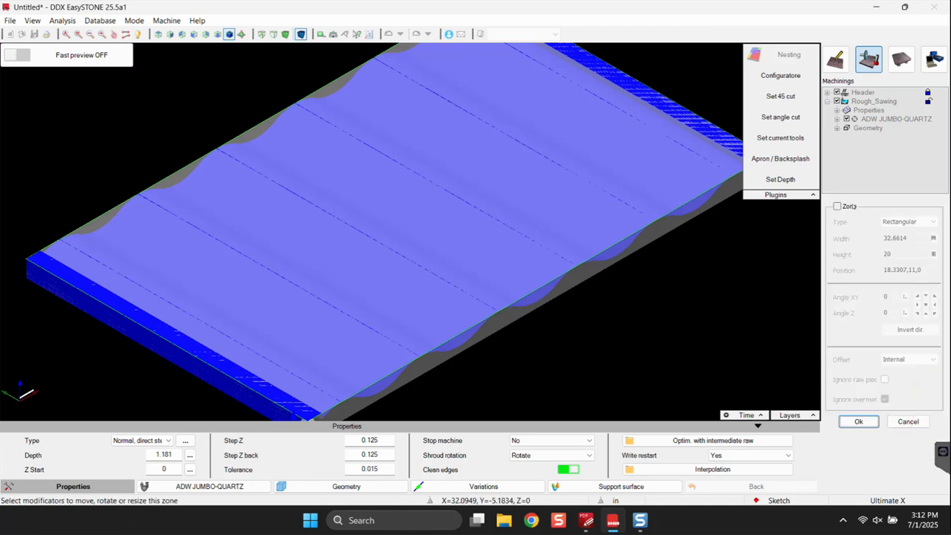
pyautogui.click(849, 207)
pyautogui.scroll(-3, 355, 217)
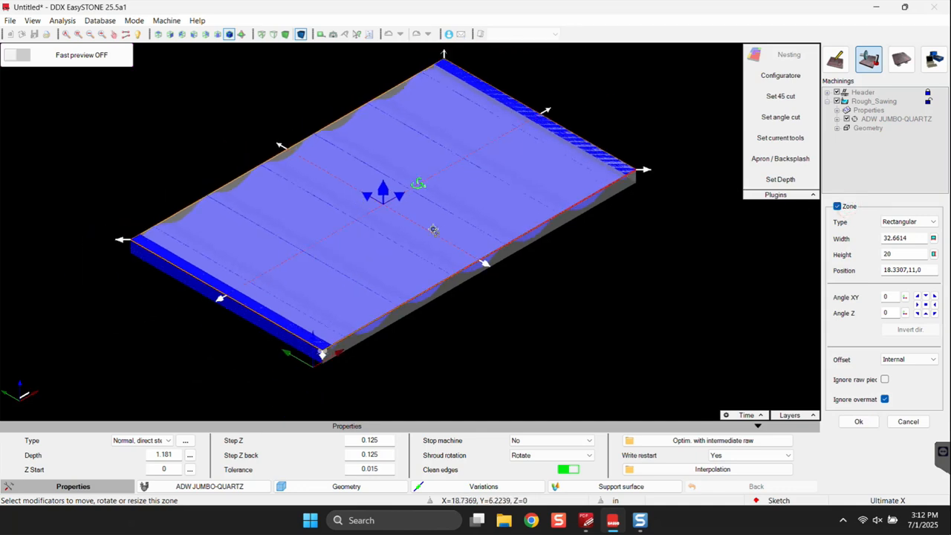
# Step: Pull the zone's far X edge in to the wavy surface's border, making the zone 31.6614 in wide
pyautogui.moveTo(547, 182); pyautogui.dragTo(405, 173, button='middle')
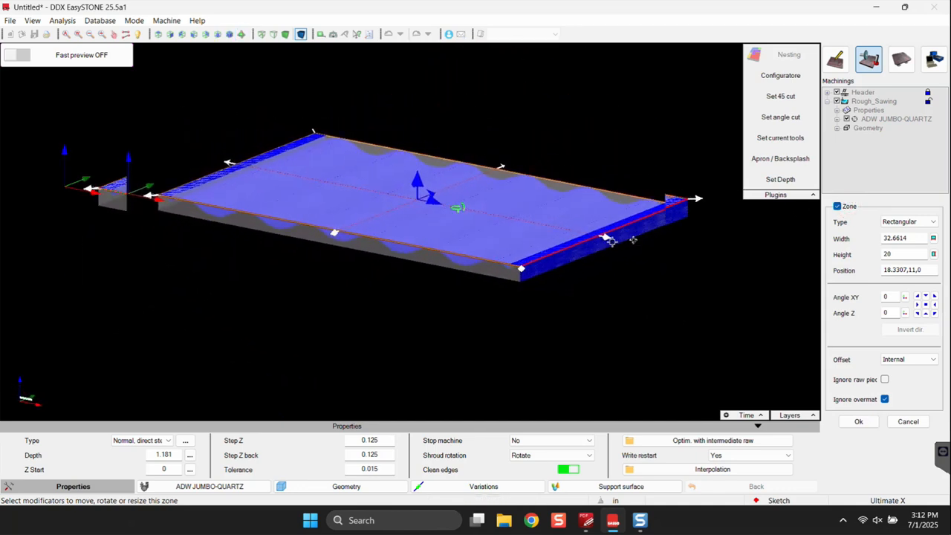
pyautogui.scroll(5, 393, 174)
pyautogui.scroll(-1, 310, 299)
pyautogui.scroll(4, 252, 360)
pyautogui.moveTo(253, 359); pyautogui.dragTo(317, 349, button='middle')
pyautogui.scroll(-5, 325, 344)
pyautogui.moveTo(236, 301); pyautogui.dragTo(558, 334, button='middle')
pyautogui.scroll(-3, 599, 318)
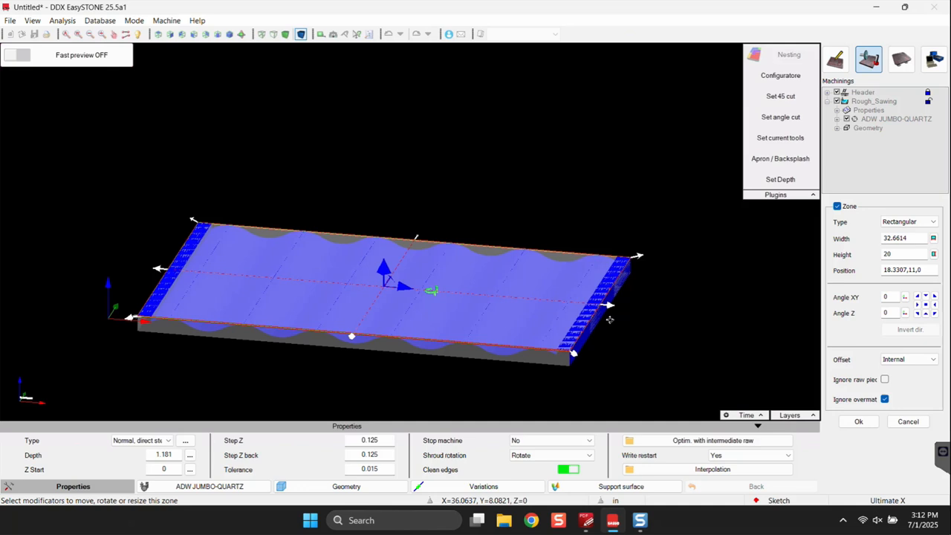
pyautogui.scroll(6, 605, 323)
pyautogui.scroll(3, 572, 288)
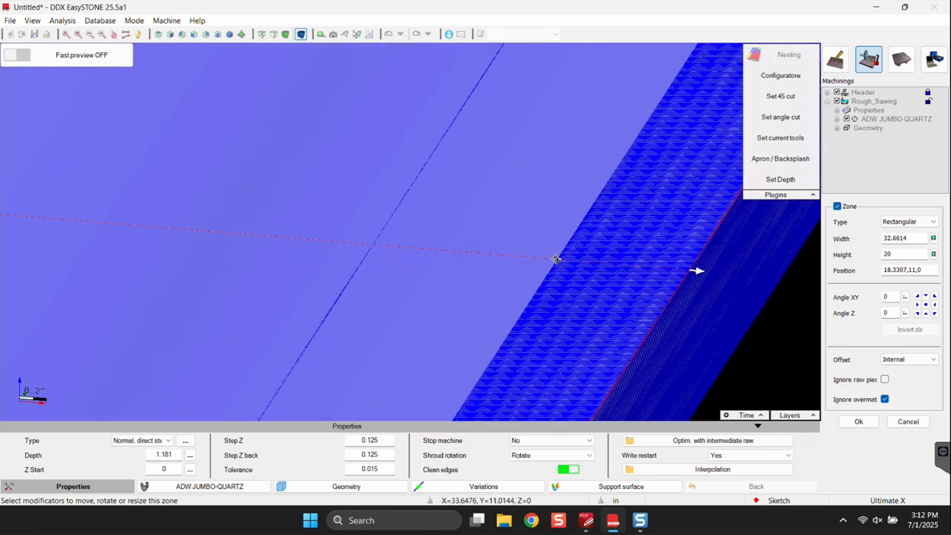
pyautogui.scroll(-5, 602, 269)
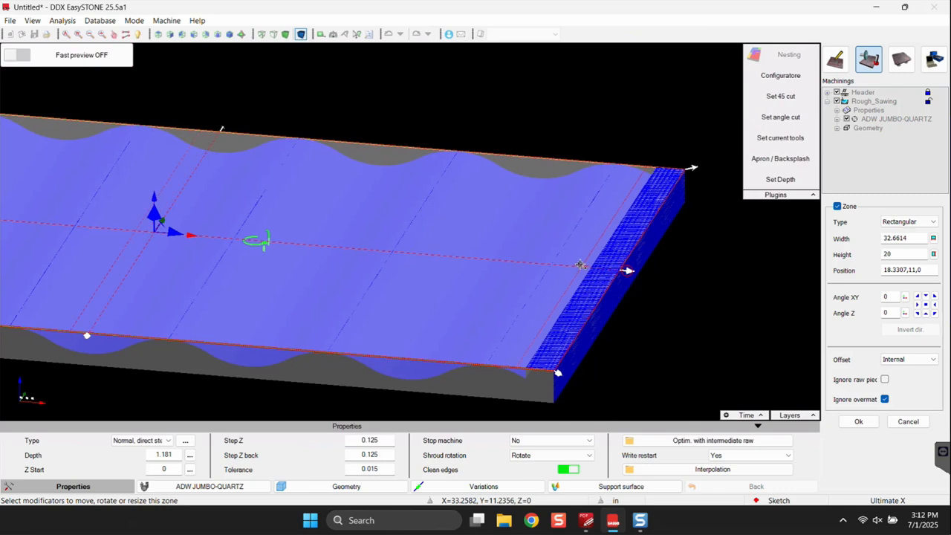
pyautogui.rightClick(584, 269)
pyautogui.click(614, 287)
pyautogui.scroll(3, 592, 267)
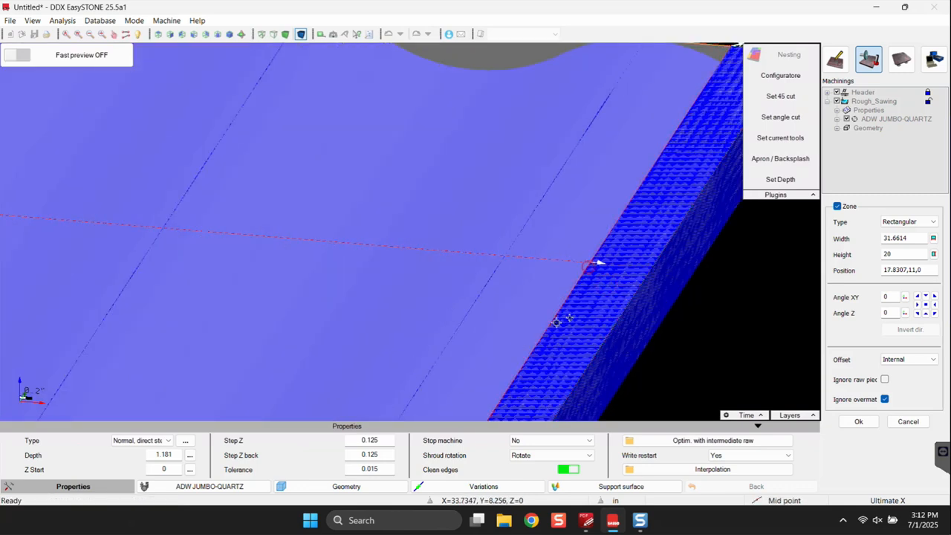
# Step: Pull the zone's edge nearest the origin in to the wavy surface's border, making the zone 30.6614 in wide
pyautogui.scroll(-3, 583, 277)
pyautogui.scroll(2, 537, 364)
pyautogui.moveTo(538, 364); pyautogui.dragTo(598, 324, button='middle')
pyautogui.scroll(4, 661, 257)
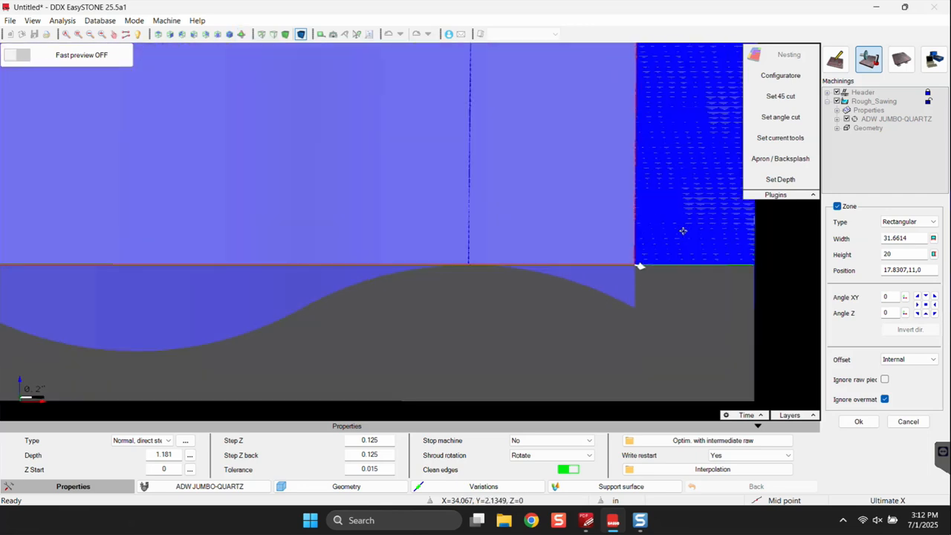
pyautogui.scroll(-5, 672, 238)
pyautogui.scroll(-3, 441, 308)
pyautogui.scroll(3, 248, 261)
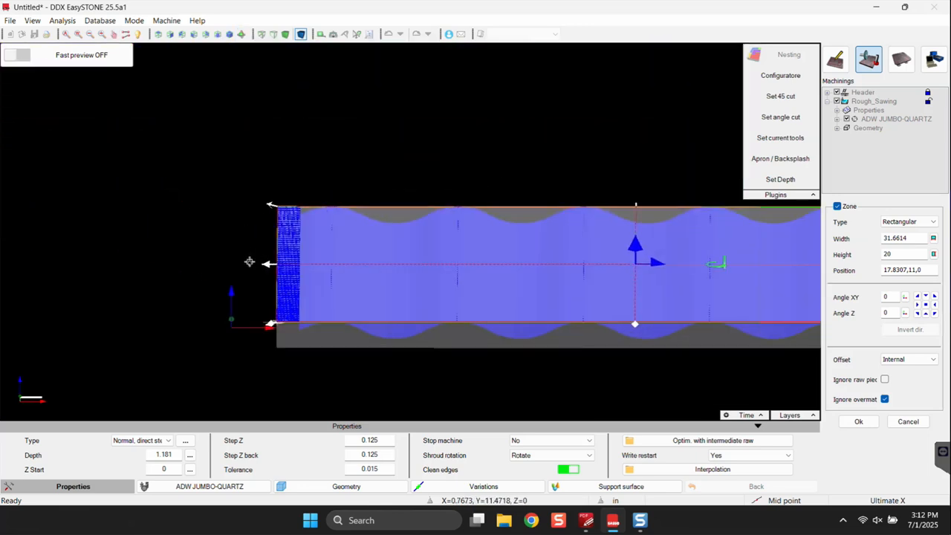
pyautogui.scroll(2, 289, 262)
pyautogui.moveTo(288, 263); pyautogui.dragTo(335, 263)
pyautogui.scroll(-4, 363, 395)
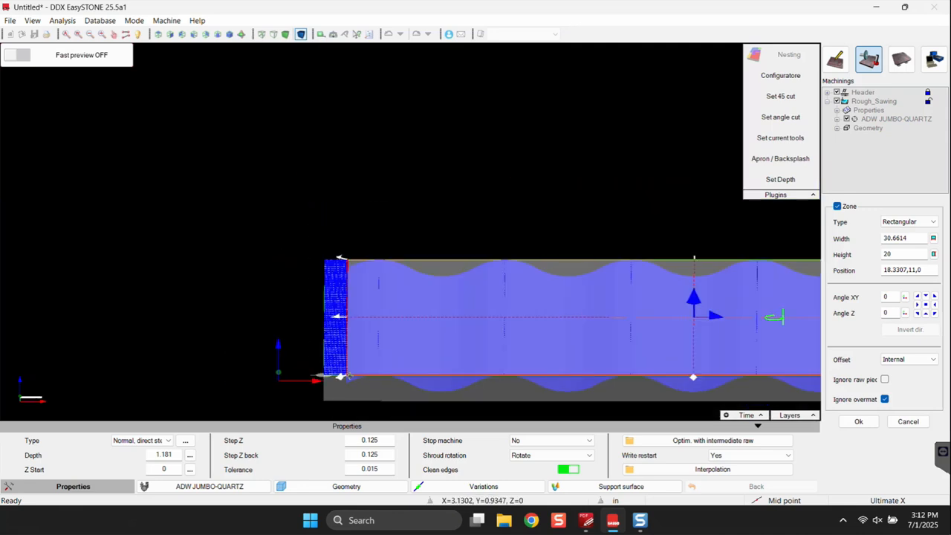
pyautogui.moveTo(379, 328); pyautogui.dragTo(354, 321, button='middle')
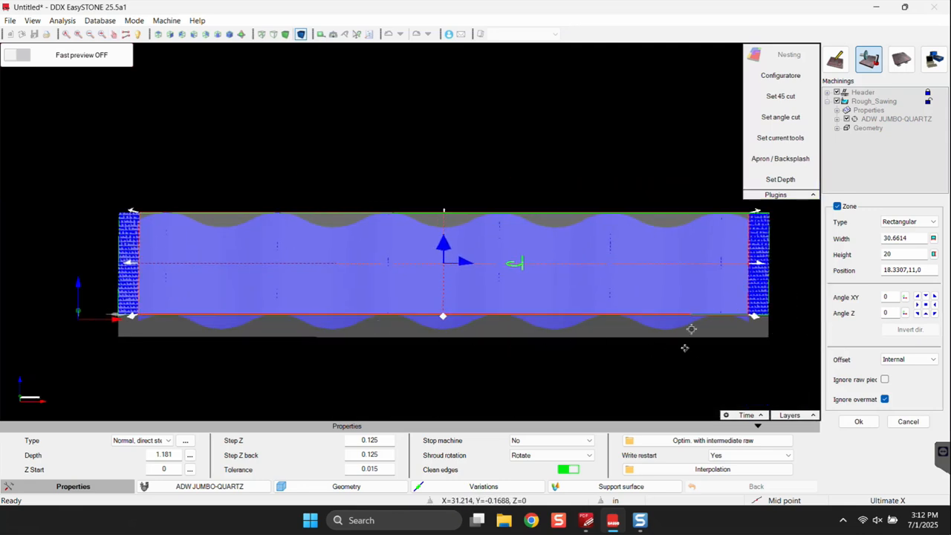
# Step: Accept the zone and calculate the Rough_Sawing toolpath within it
pyautogui.click(859, 422)
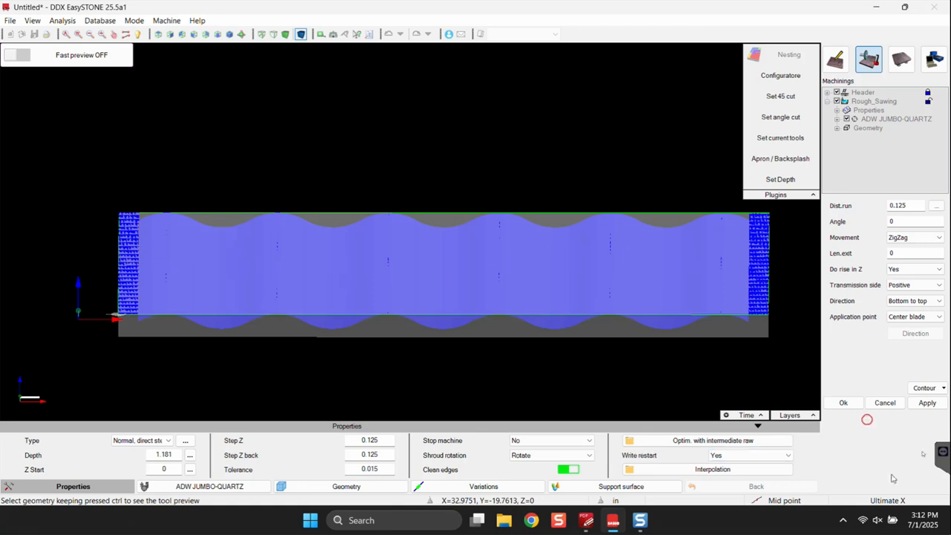
pyautogui.click(923, 404)
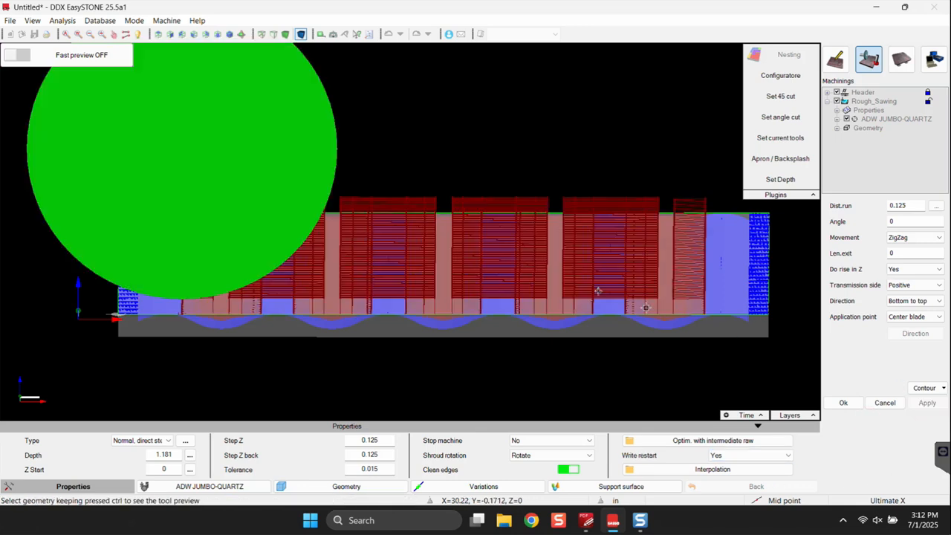
pyautogui.scroll(-3, 394, 315)
pyautogui.moveTo(492, 363); pyautogui.dragTo(225, 287, button='middle')
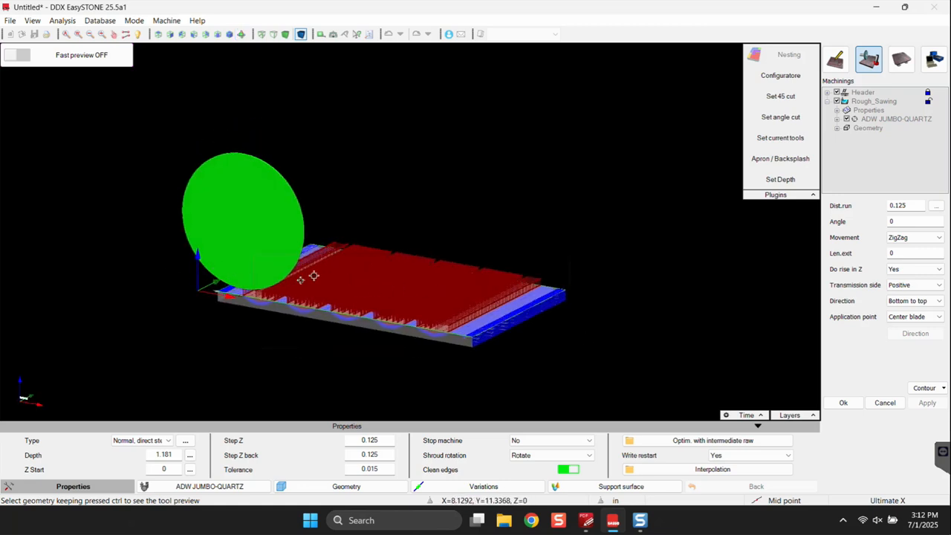
pyautogui.scroll(5, 217, 314)
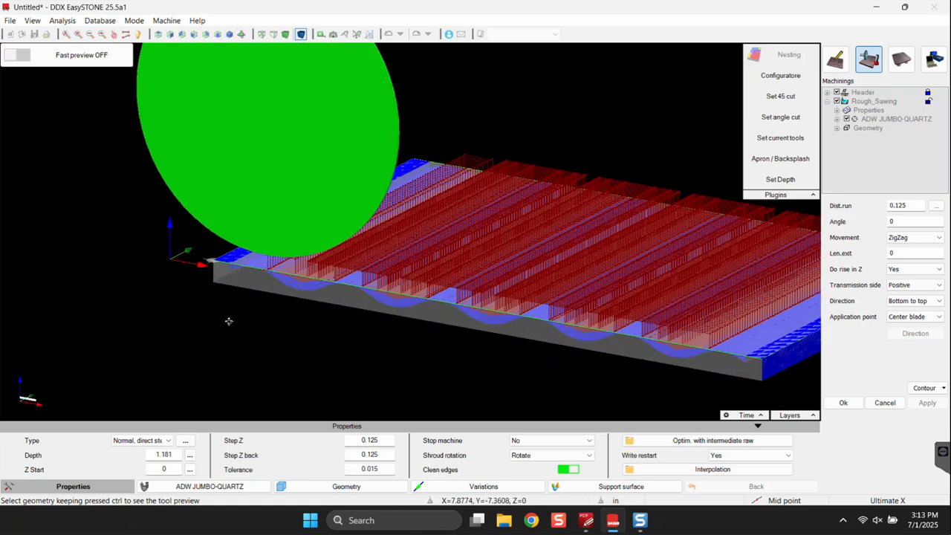
pyautogui.scroll(-8, 373, 257)
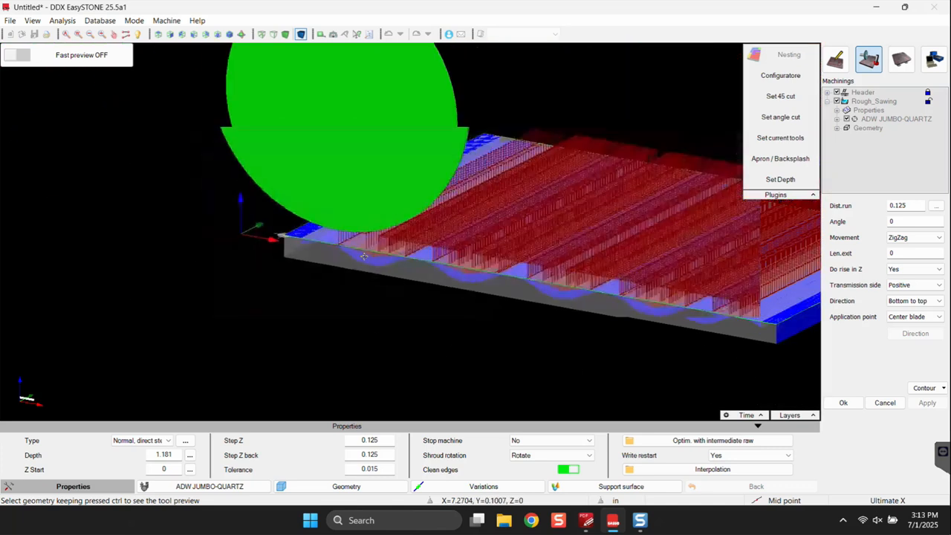
# Step: Set the Rough_Sawing angle to -90, recalculate the toolpath along the waves and accept the operation
pyautogui.click(894, 222)
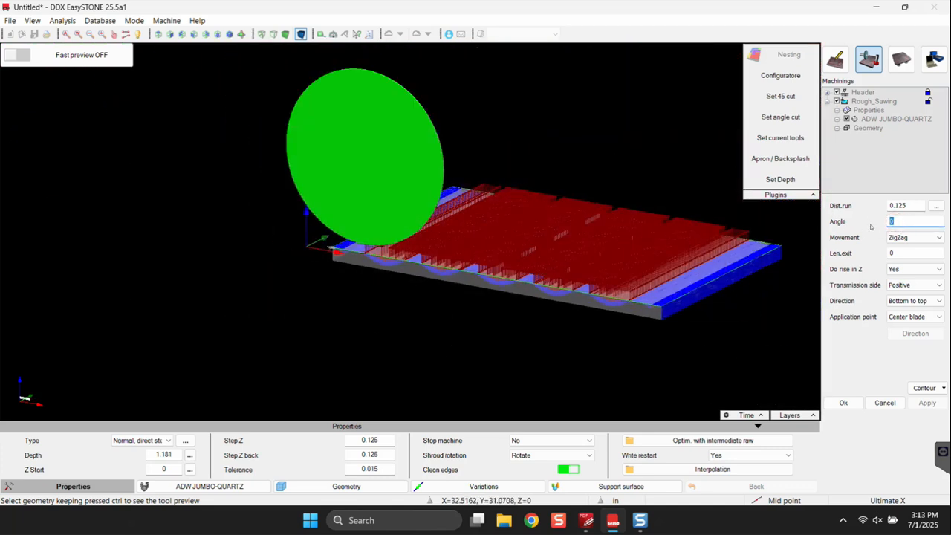
pyautogui.write('-90')
pyautogui.click(933, 404)
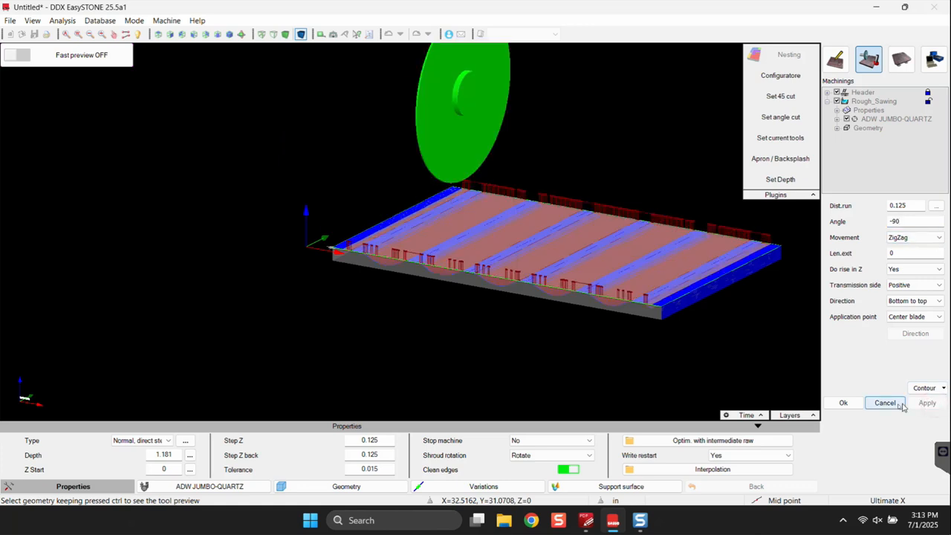
pyautogui.scroll(6, 524, 255)
pyautogui.scroll(-4, 349, 287)
pyautogui.moveTo(285, 247)
pyautogui.mouseDown(button='middle')
pyautogui.moveTo(327, 237)
pyautogui.moveTo(299, 236)
pyautogui.mouseUp(button='middle')
pyautogui.scroll(7, 288, 239)
pyautogui.moveTo(266, 276)
pyautogui.mouseDown(button='middle')
pyautogui.moveTo(265, 253)
pyautogui.moveTo(272, 268)
pyautogui.moveTo(716, 320)
pyautogui.moveTo(438, 319)
pyautogui.mouseUp(button='middle')
pyautogui.scroll(-2, 266, 253)
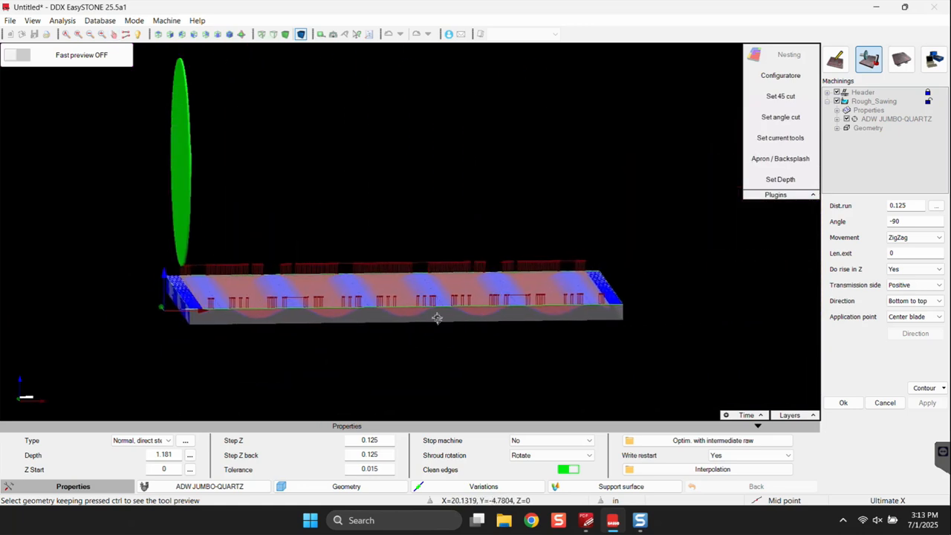
pyautogui.scroll(2, 344, 312)
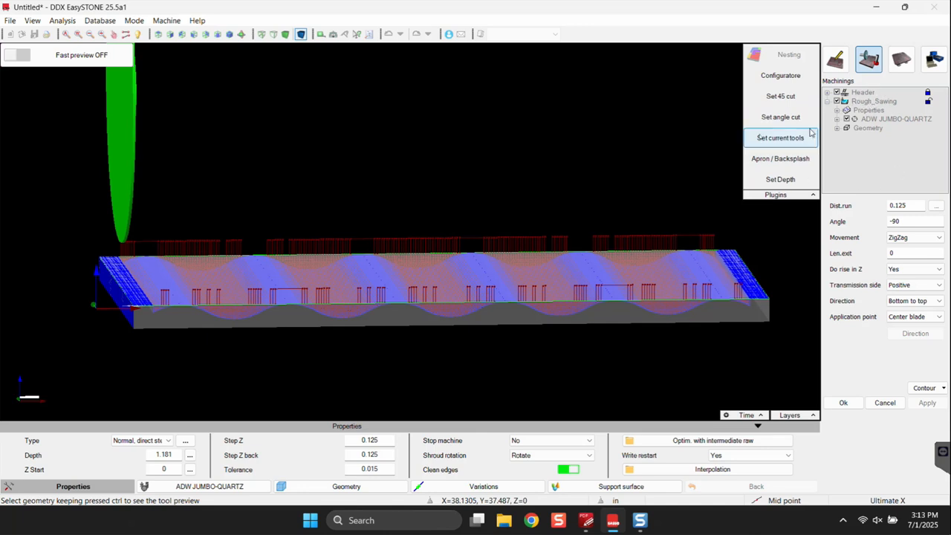
pyautogui.click(842, 405)
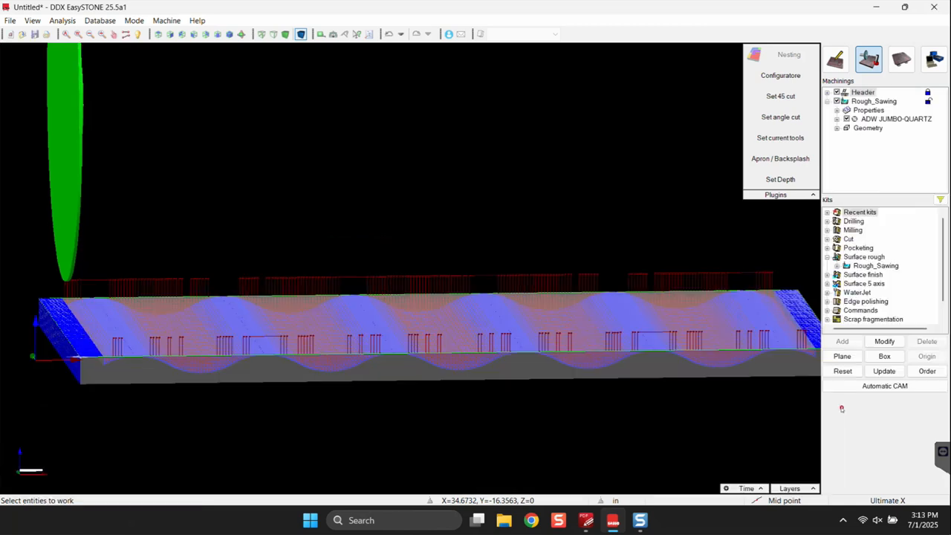
# Step: Look through the available Surface finish and Surface rough kits, Brush_Finish_Saw and Rough_Sawing
pyautogui.click(827, 274)
pyautogui.click(869, 283)
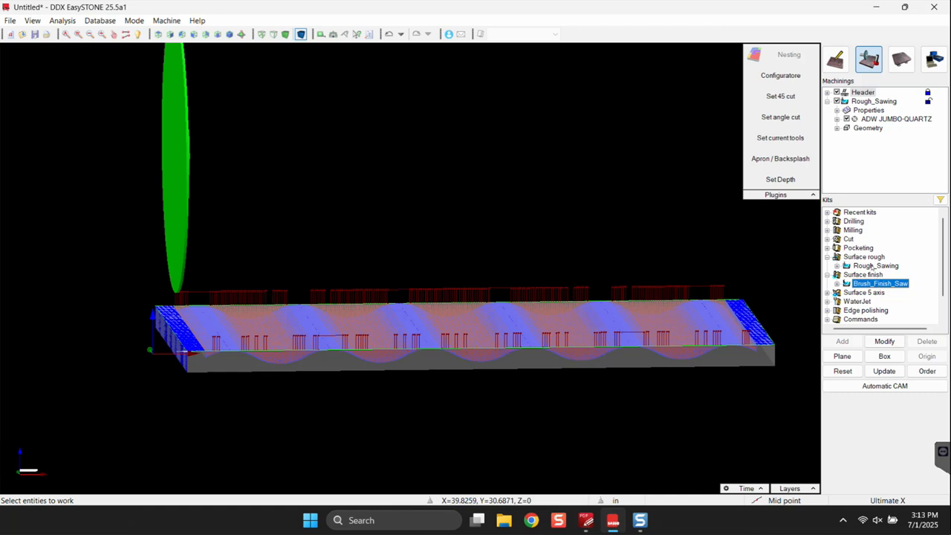
pyautogui.click(879, 267)
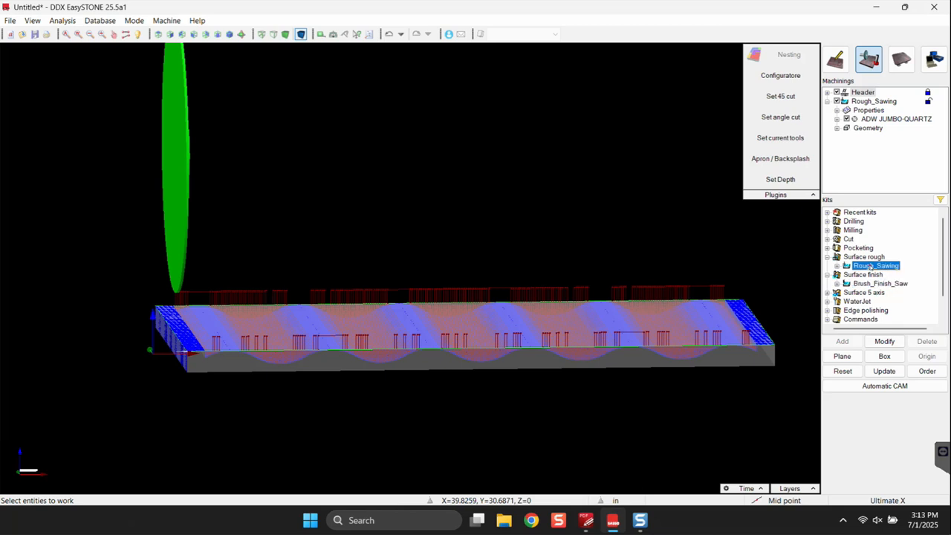
pyautogui.doubleClick(872, 266)
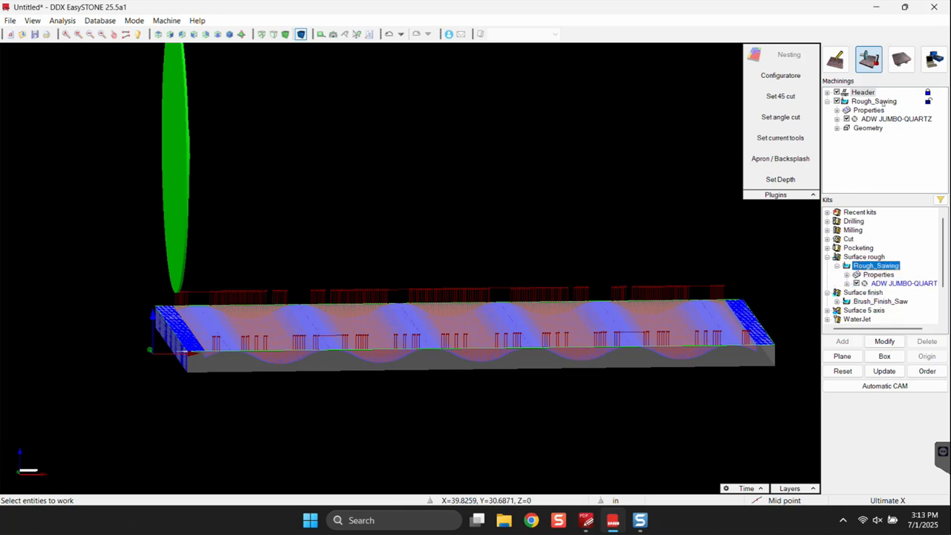
# Step: Review the Rough_Sawing operation's Step Z, Step Z back and Type options, and leave it without changes
pyautogui.doubleClick(878, 102)
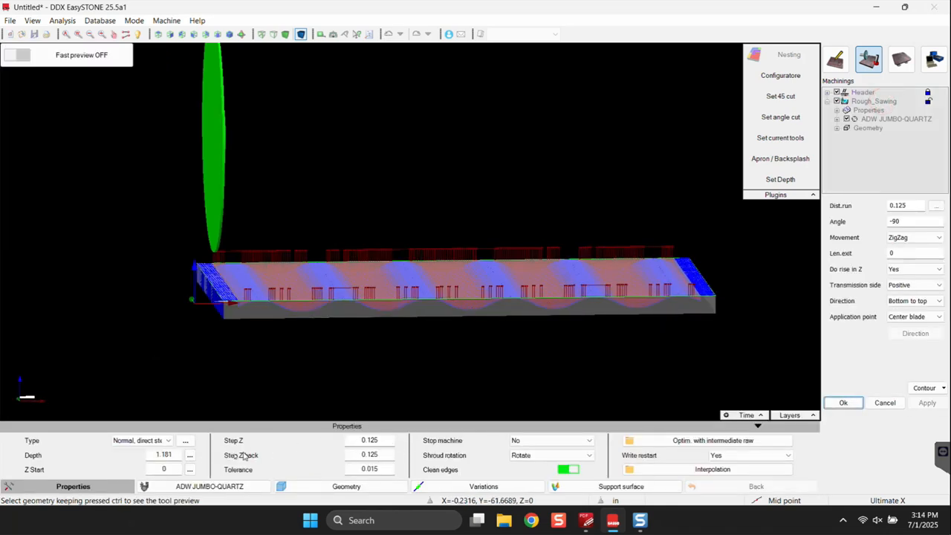
pyautogui.click(387, 440)
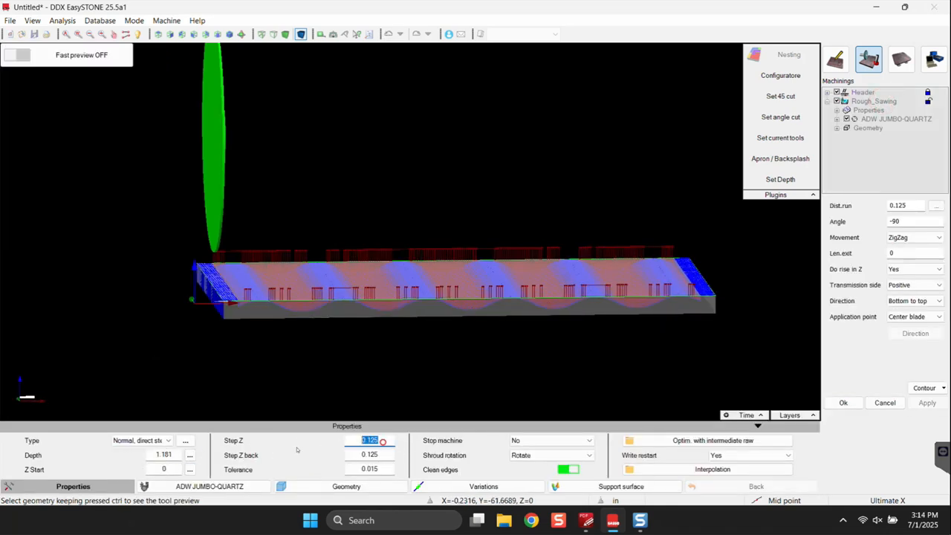
pyautogui.press('Tab')
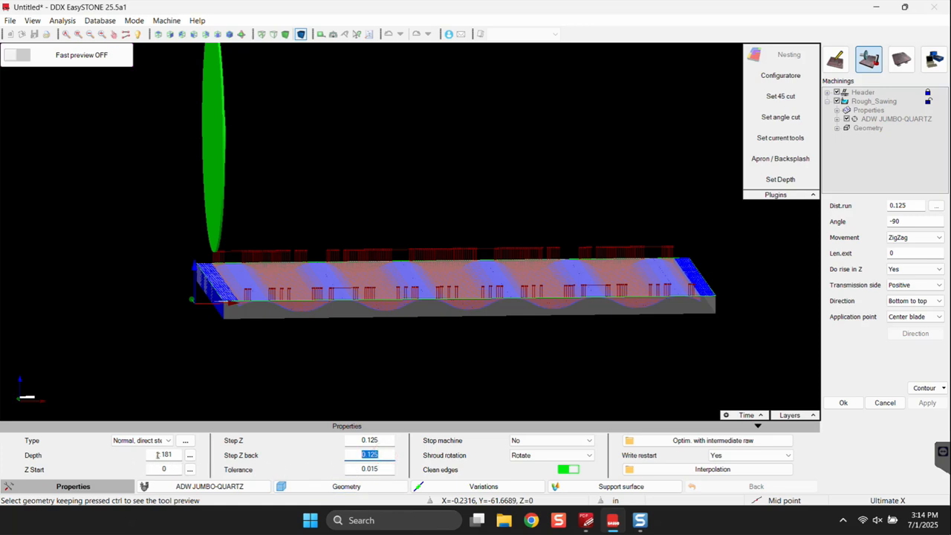
pyautogui.click(158, 440)
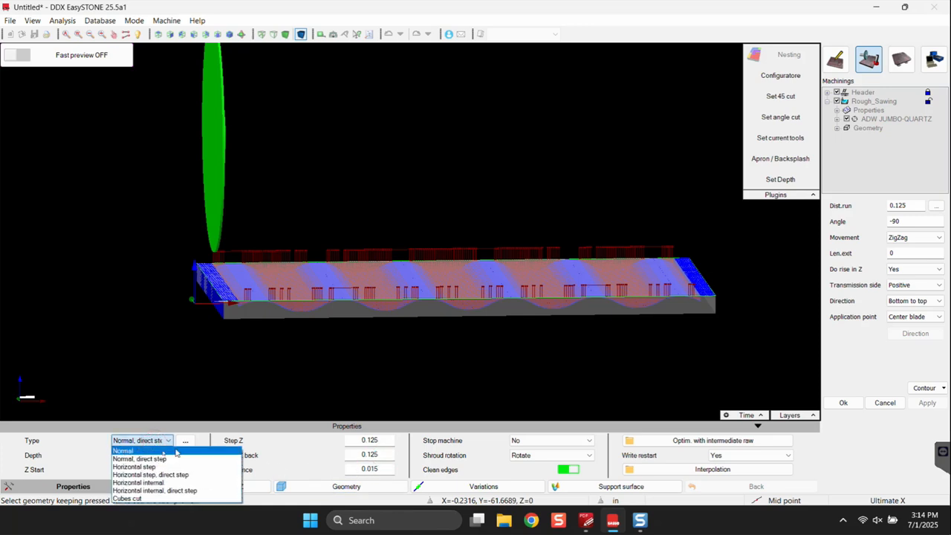
pyautogui.click(64, 452)
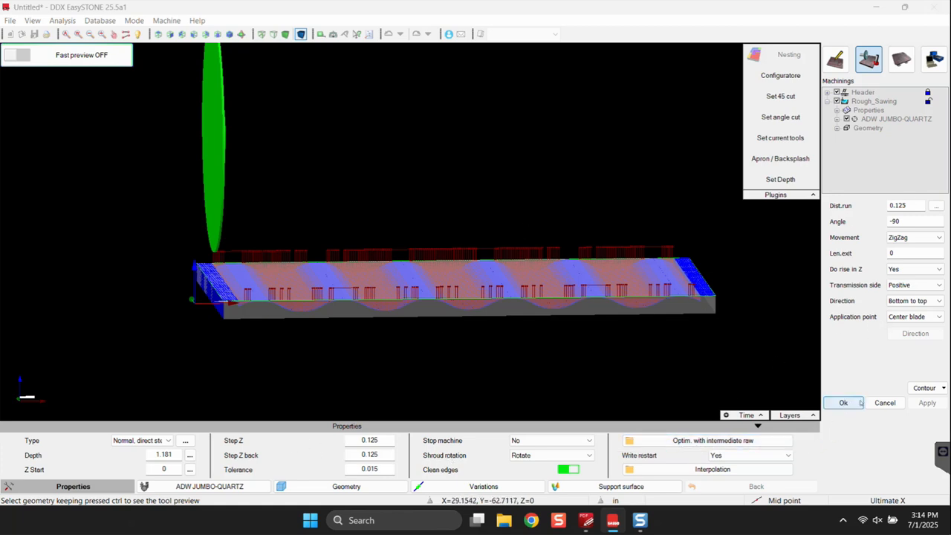
pyautogui.click(881, 404)
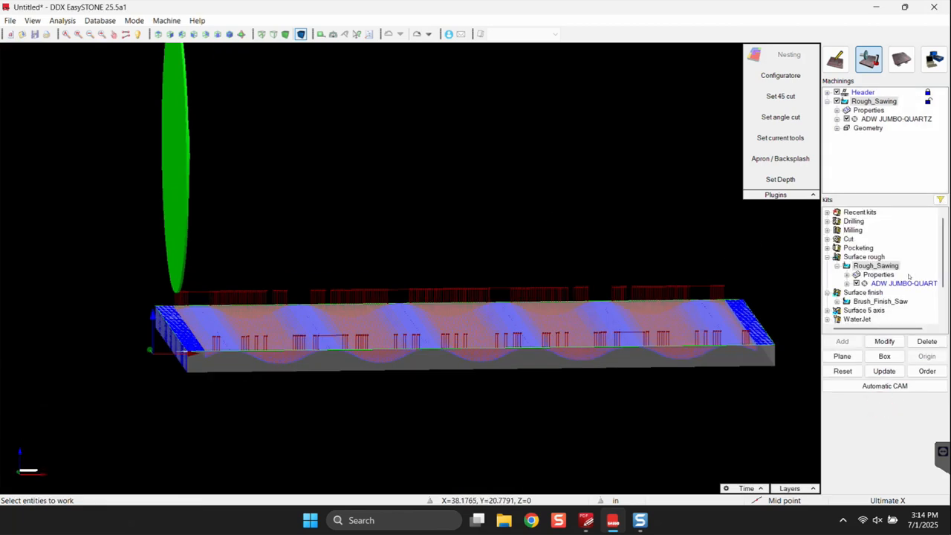
# Step: Select the wavy surface and add a Brush_Finish_Saw operation to it
pyautogui.scroll(-3, 632, 321)
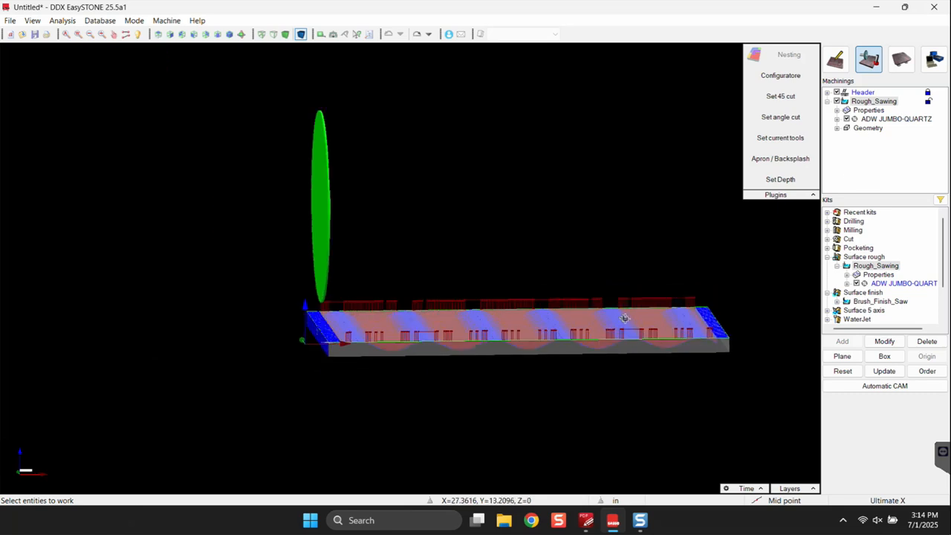
pyautogui.scroll(4, 413, 329)
pyautogui.scroll(5, 385, 350)
pyautogui.scroll(-3, 378, 350)
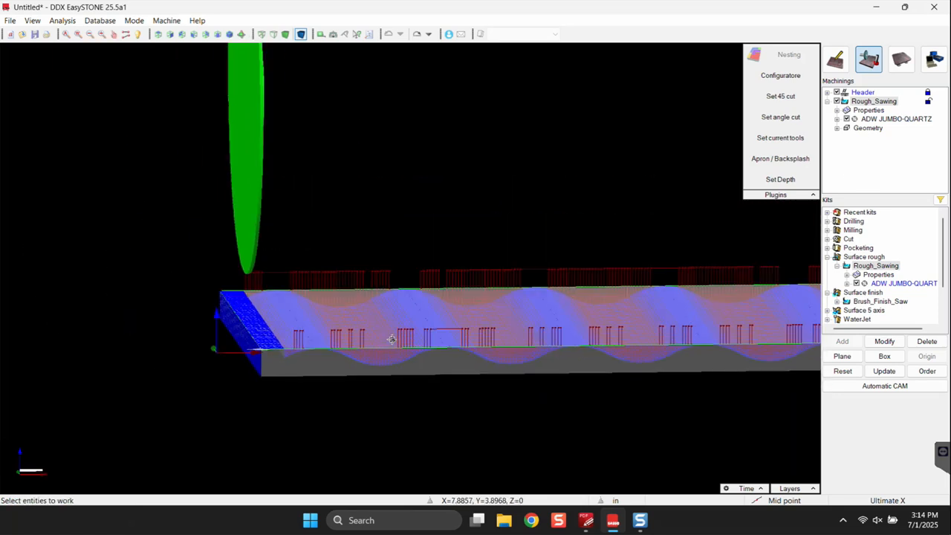
pyautogui.moveTo(509, 390); pyautogui.dragTo(416, 396, button='middle')
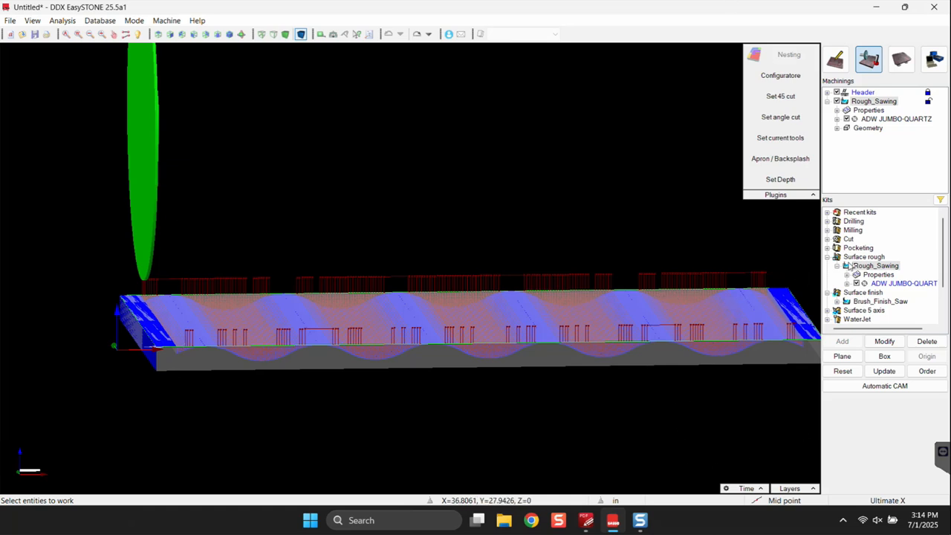
pyautogui.click(763, 323)
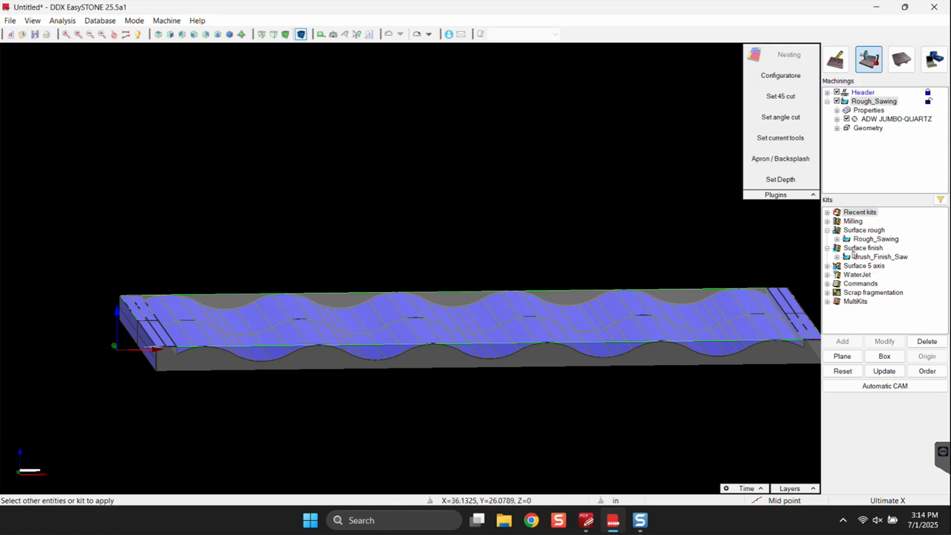
pyautogui.click(872, 256)
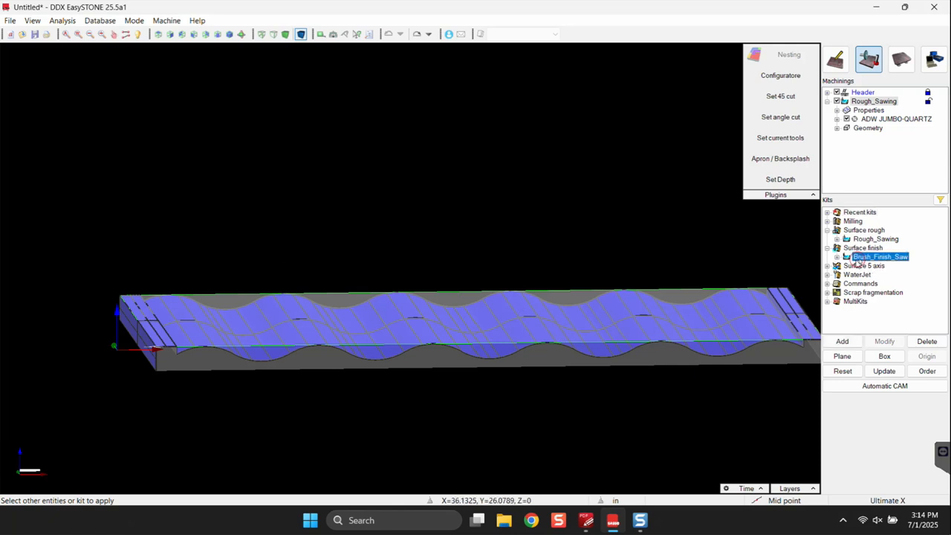
pyautogui.doubleClick(880, 256)
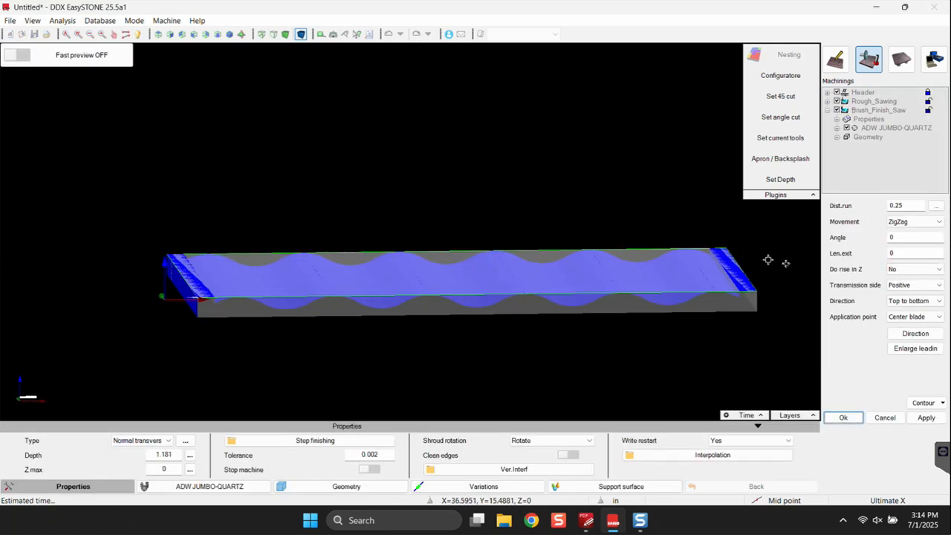
# Step: Limit the finishing operation to a rectangular zone and snap the end farthest from the origin to the waves' edge, making it 31.6614 in wide
pyautogui.click(921, 402)
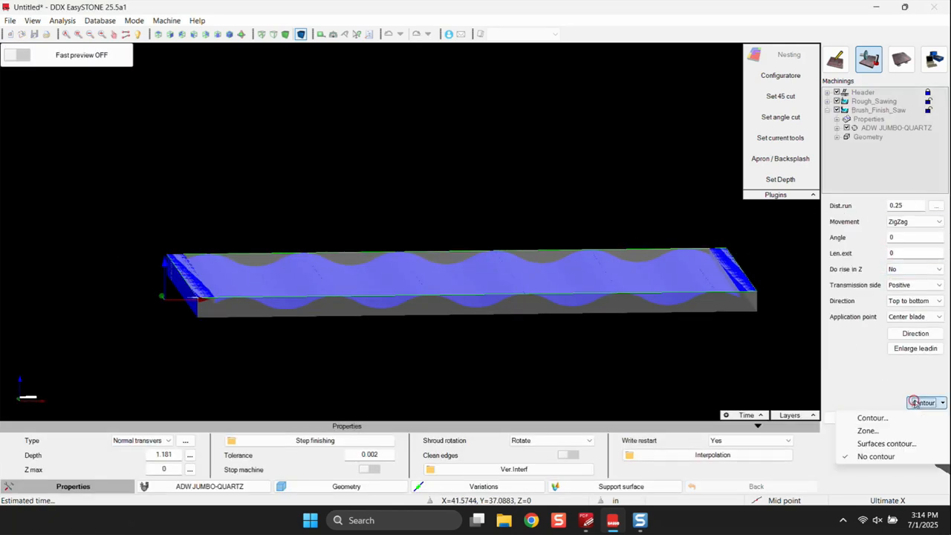
pyautogui.click(870, 430)
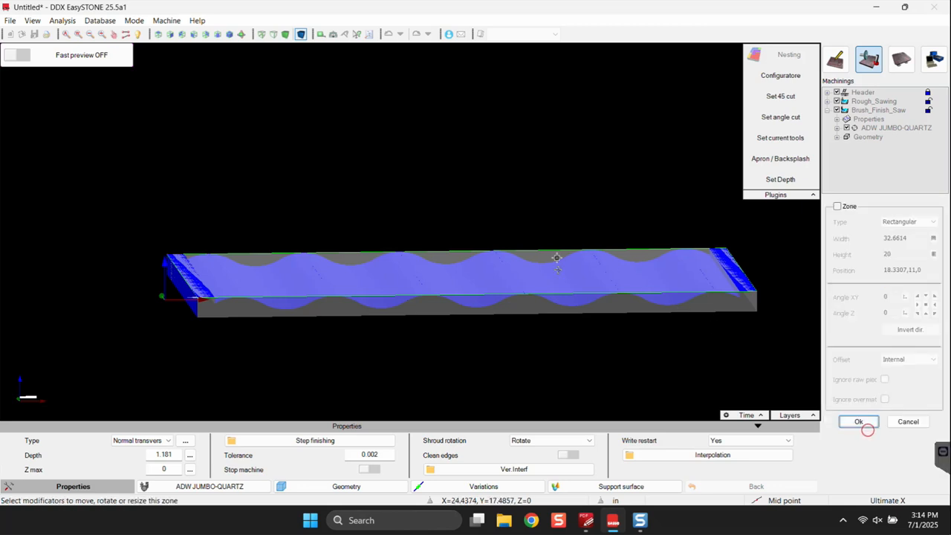
pyautogui.click(838, 207)
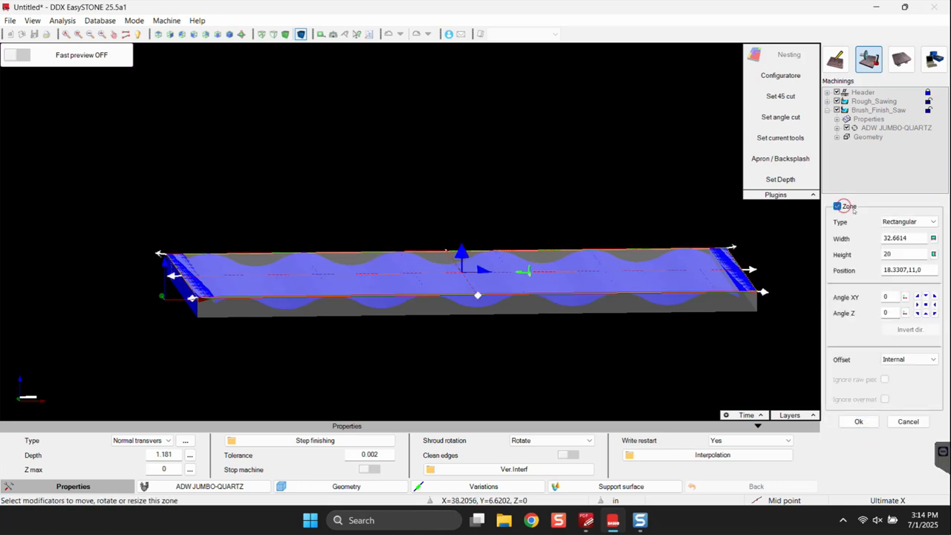
pyautogui.scroll(5, 715, 290)
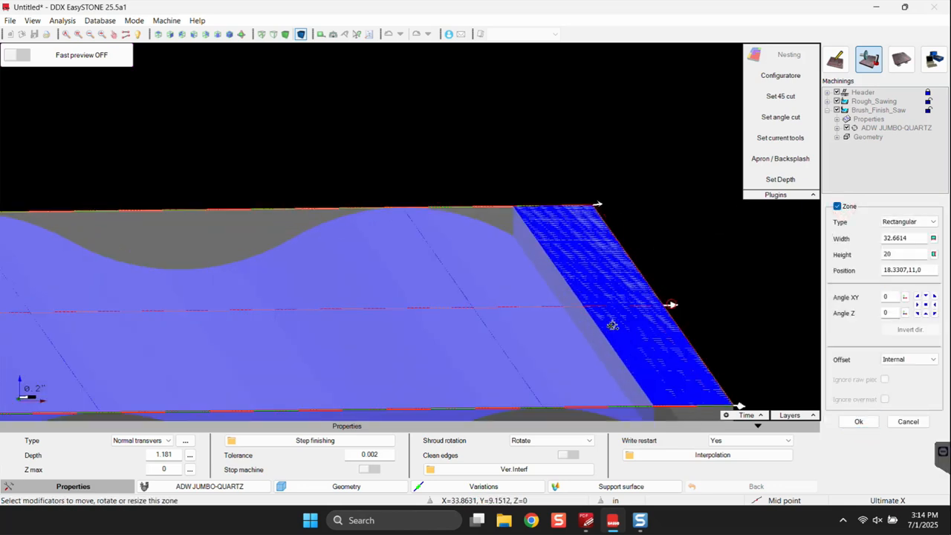
pyautogui.rightClick(595, 329)
pyautogui.click(615, 353)
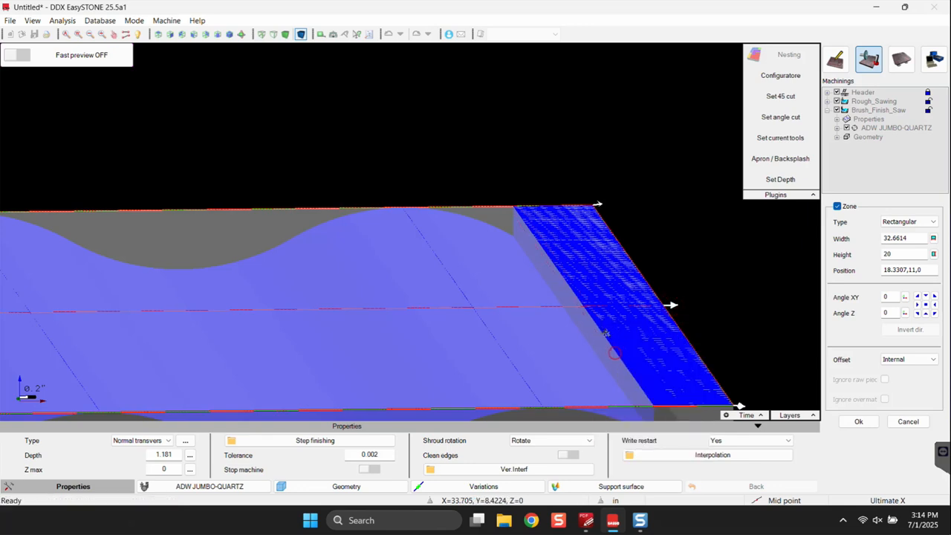
pyautogui.click(605, 334)
# Step: Snap the zone's end nearest the origin to the inner edge of the flat strip, making the zone 30.6614 in wide
pyautogui.scroll(-5, 555, 314)
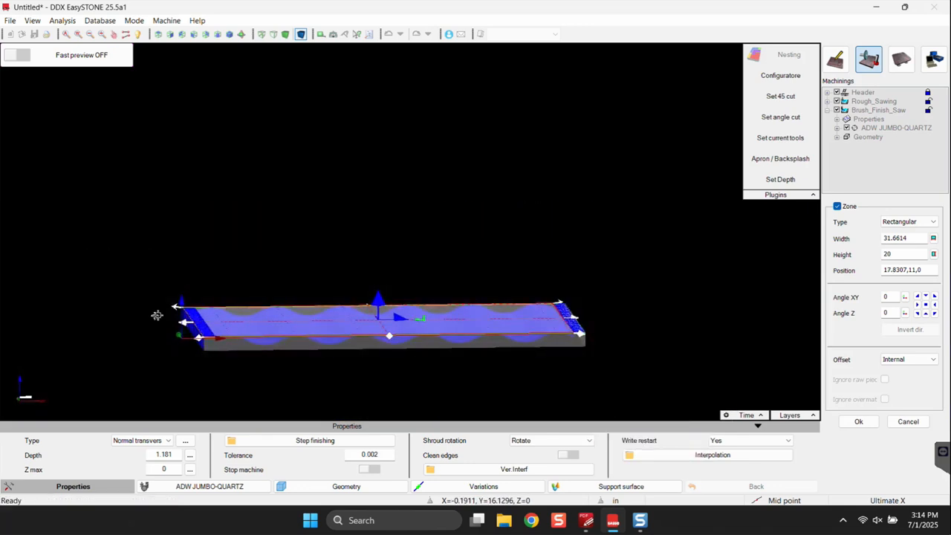
pyautogui.scroll(3, 164, 327)
pyautogui.scroll(2, 240, 329)
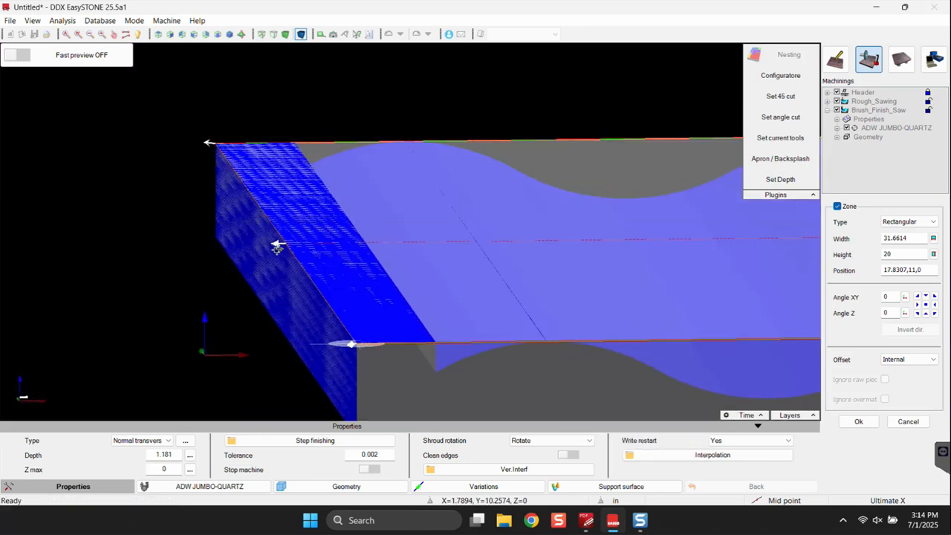
pyautogui.click(372, 253)
pyautogui.scroll(-6, 510, 322)
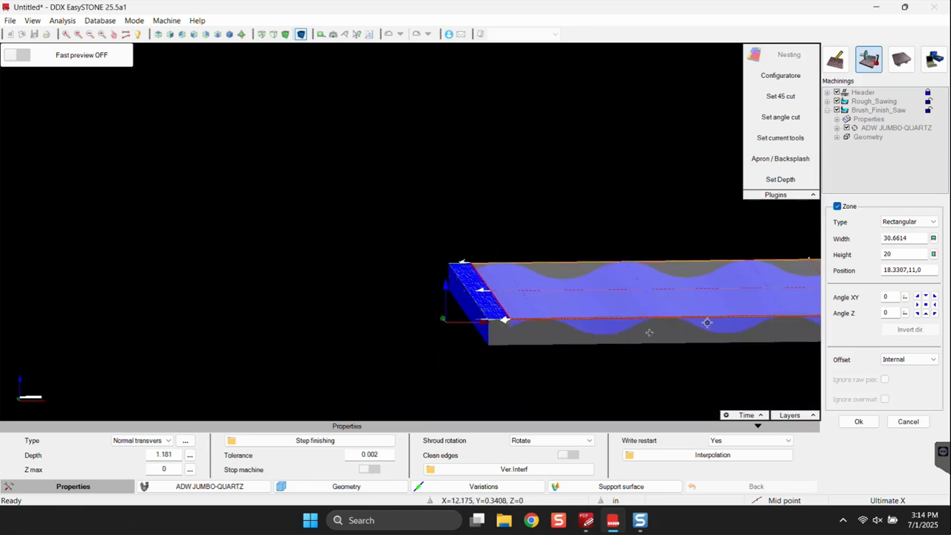
# Step: Accept the zone and calculate the Brush_Finish_Saw toolpath within it
pyautogui.moveTo(707, 322); pyautogui.dragTo(387, 332, button='middle')
pyautogui.scroll(-2, 628, 328)
pyautogui.scroll(6, 789, 300)
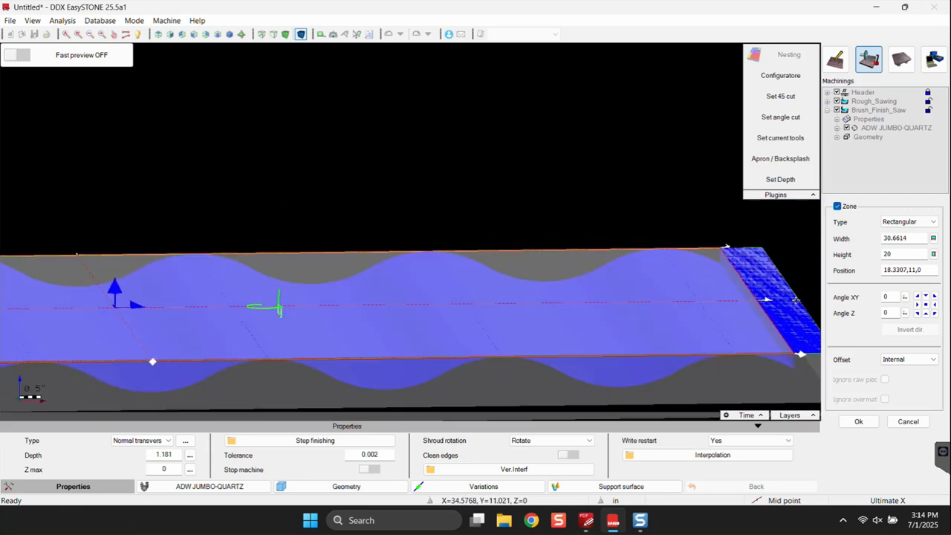
pyautogui.scroll(-3, 770, 298)
pyautogui.scroll(-2, 344, 318)
pyautogui.moveTo(344, 318); pyautogui.dragTo(367, 316, button='middle')
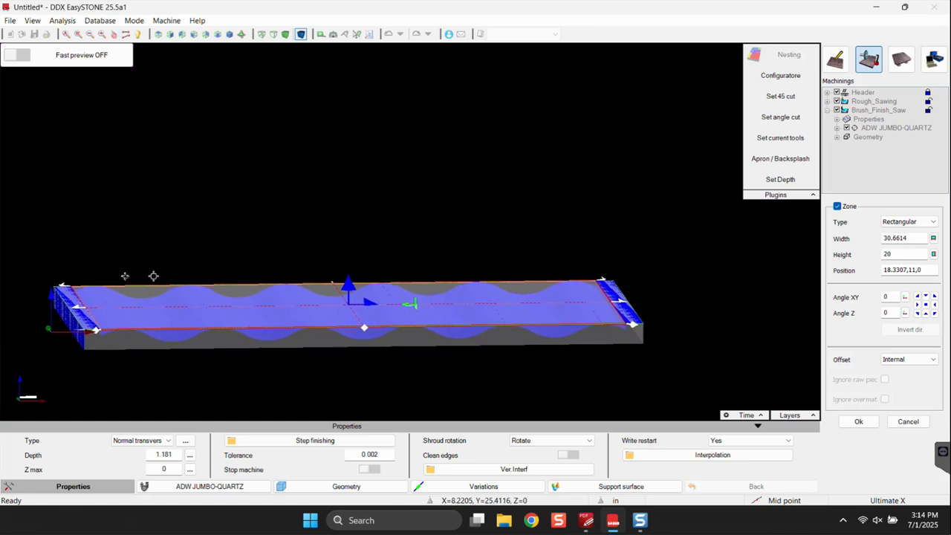
pyautogui.click(858, 421)
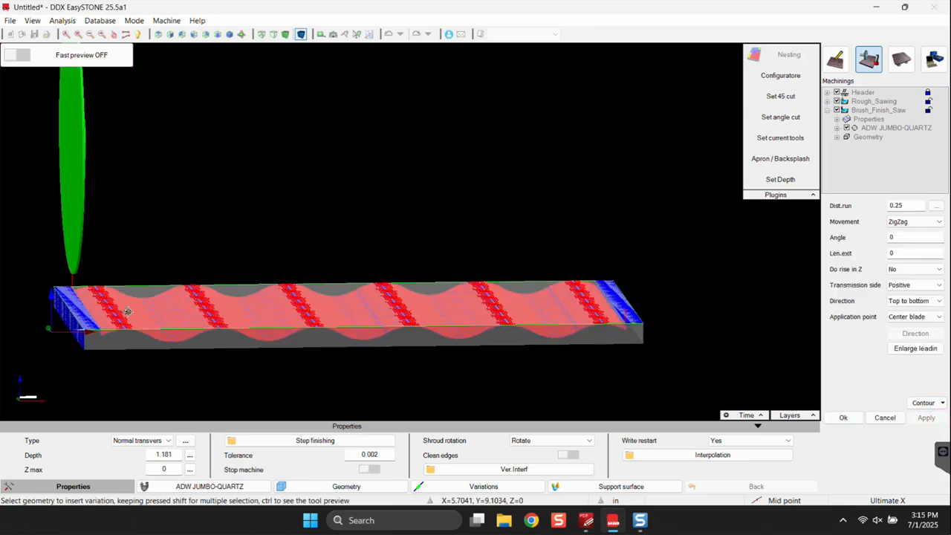
# Step: Examine the Brush_Finish_Saw toolpath and the blade's starting position over the waves from several angles
pyautogui.scroll(1, 225, 309)
pyautogui.scroll(-2, 194, 311)
pyautogui.moveTo(288, 345); pyautogui.dragTo(221, 327, button='middle')
pyautogui.scroll(3, 164, 291)
pyautogui.scroll(3, 93, 387)
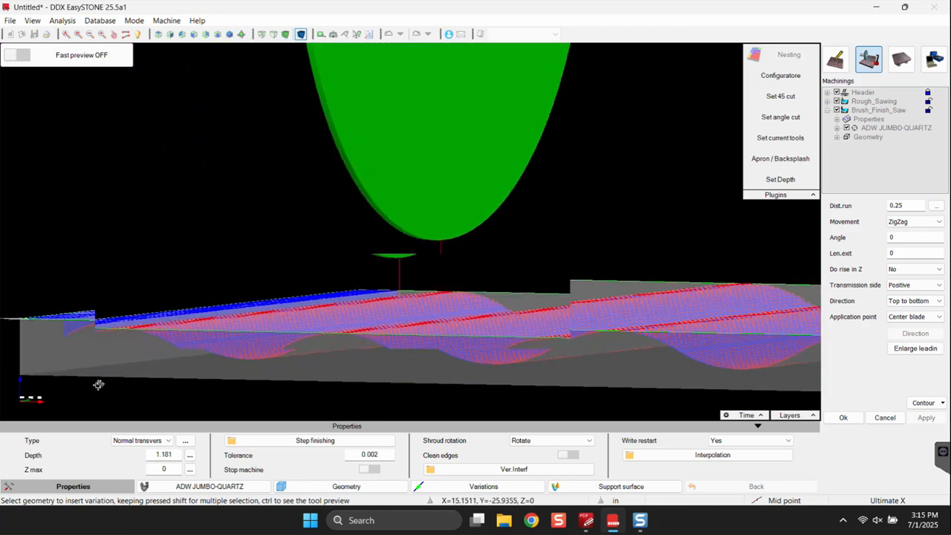
pyautogui.scroll(-4, 216, 314)
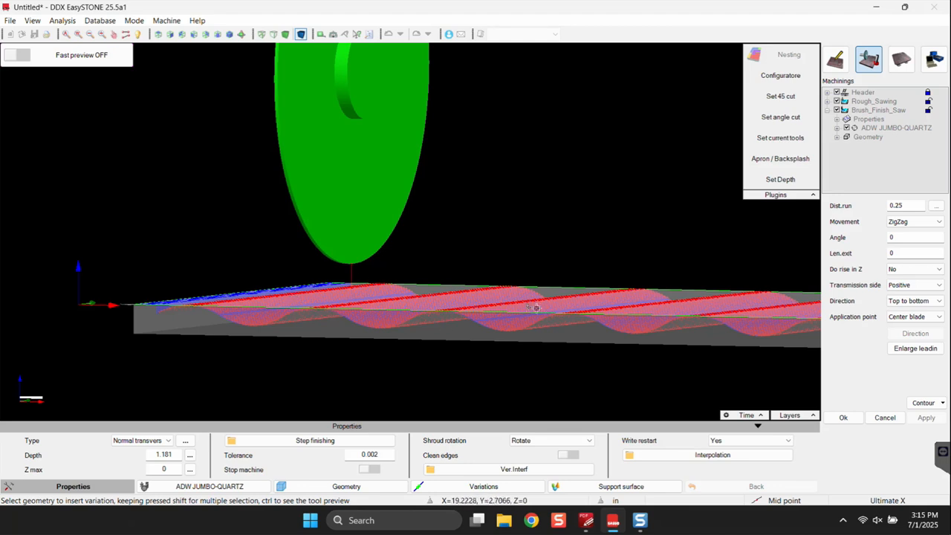
pyautogui.scroll(-4, 361, 276)
pyautogui.moveTo(339, 276); pyautogui.dragTo(335, 160, button='middle')
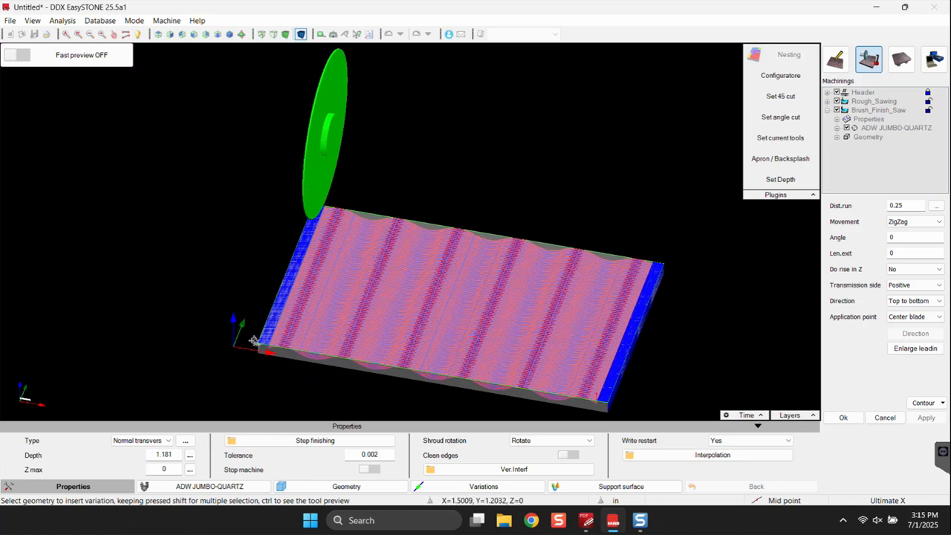
pyautogui.scroll(-3, 319, 325)
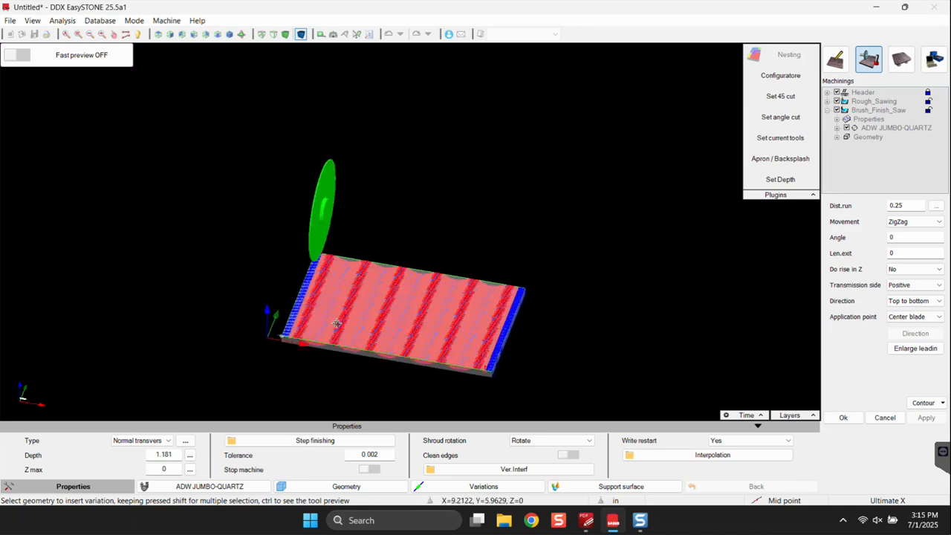
pyautogui.scroll(-2, 335, 323)
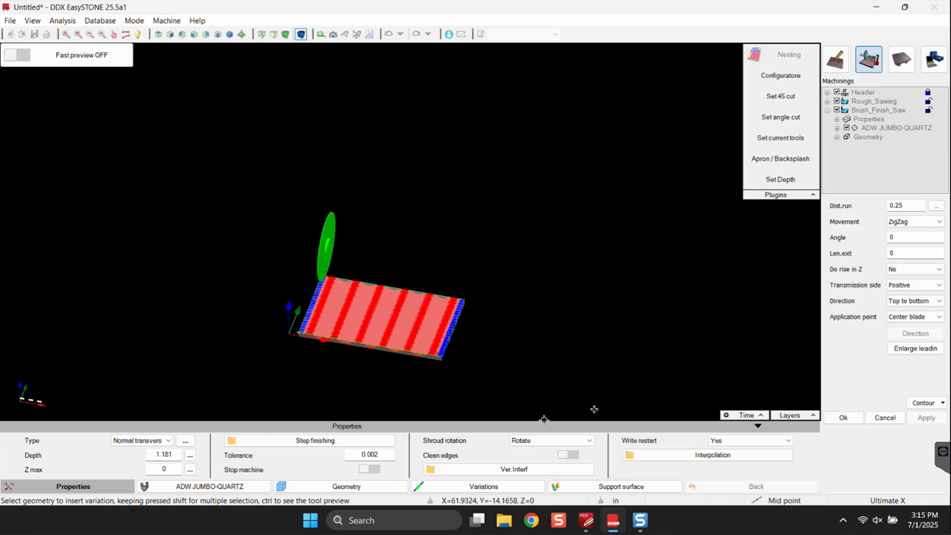
# Step: Set the Brush_Finish_Saw angle to 180, recalculate the toolpath, check the blade's starting side and accept the operation
pyautogui.doubleClick(912, 238)
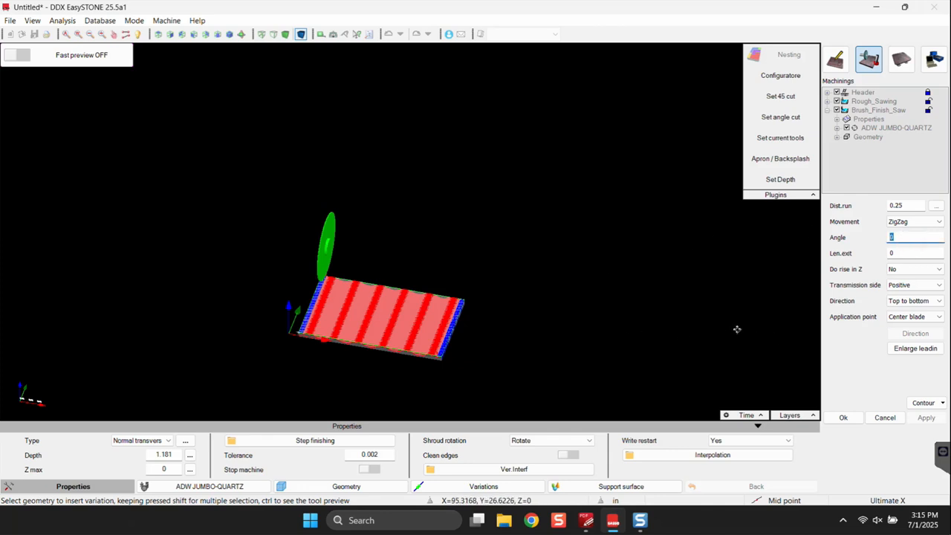
pyautogui.write('18')
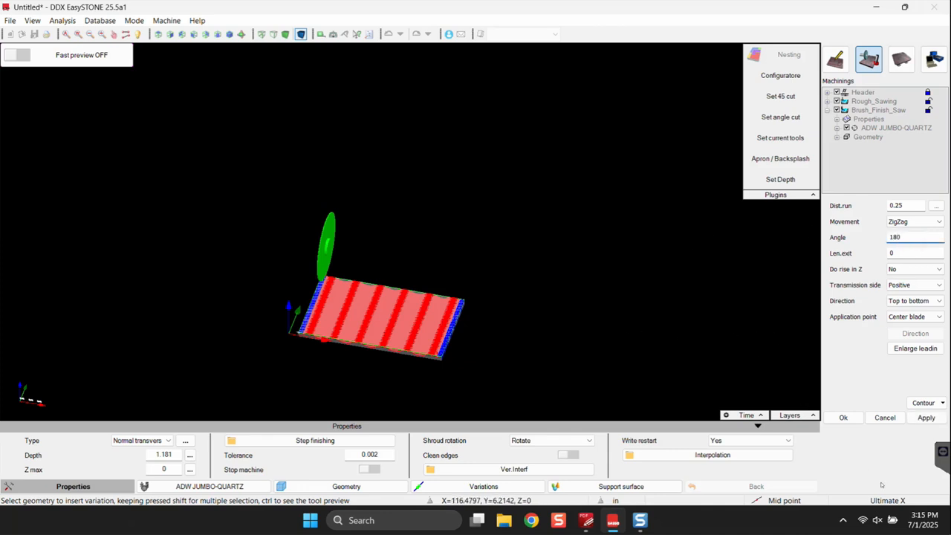
pyautogui.click(924, 418)
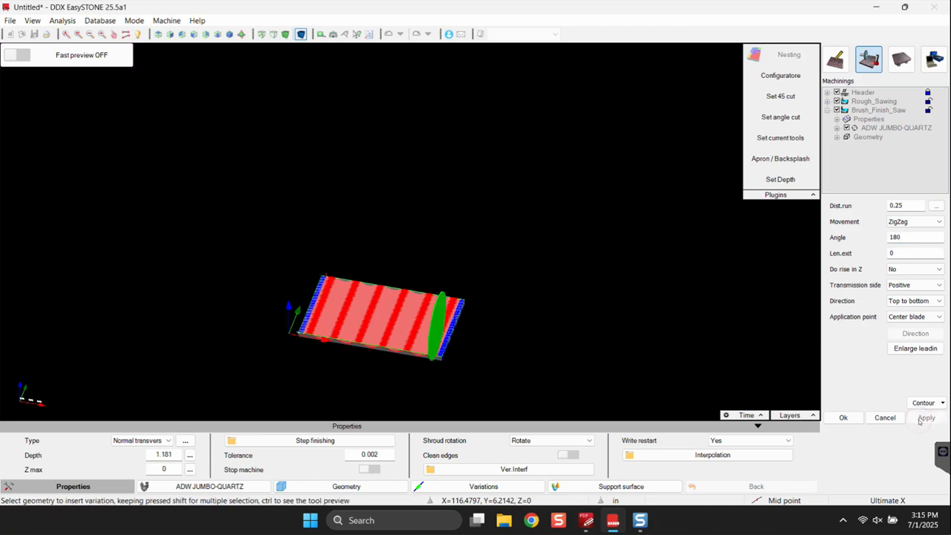
pyautogui.scroll(5, 397, 381)
pyautogui.moveTo(424, 357); pyautogui.dragTo(490, 307, button='middle')
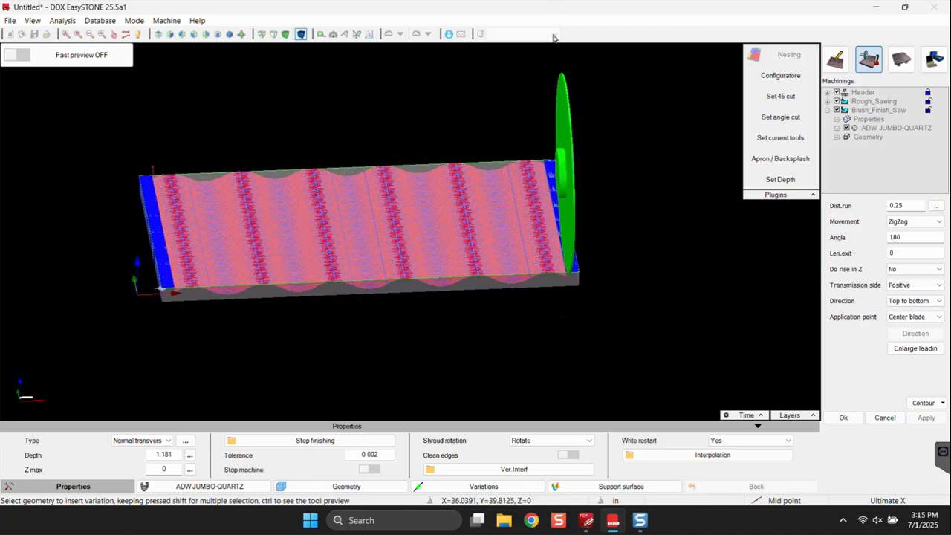
pyautogui.scroll(-3, 546, 59)
pyautogui.moveTo(522, 164); pyautogui.dragTo(512, 278, button='middle')
pyautogui.scroll(-1, 512, 278)
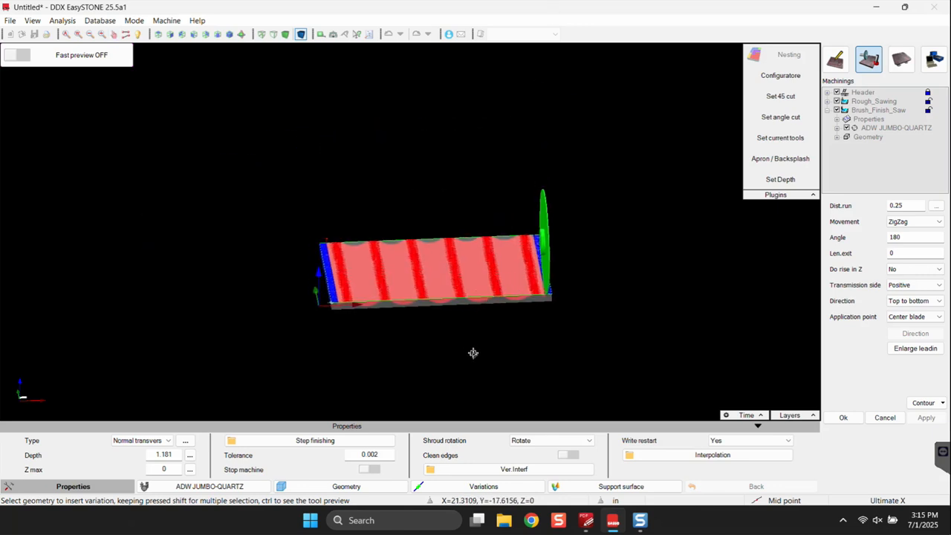
pyautogui.moveTo(446, 321); pyautogui.dragTo(401, 312, button='middle')
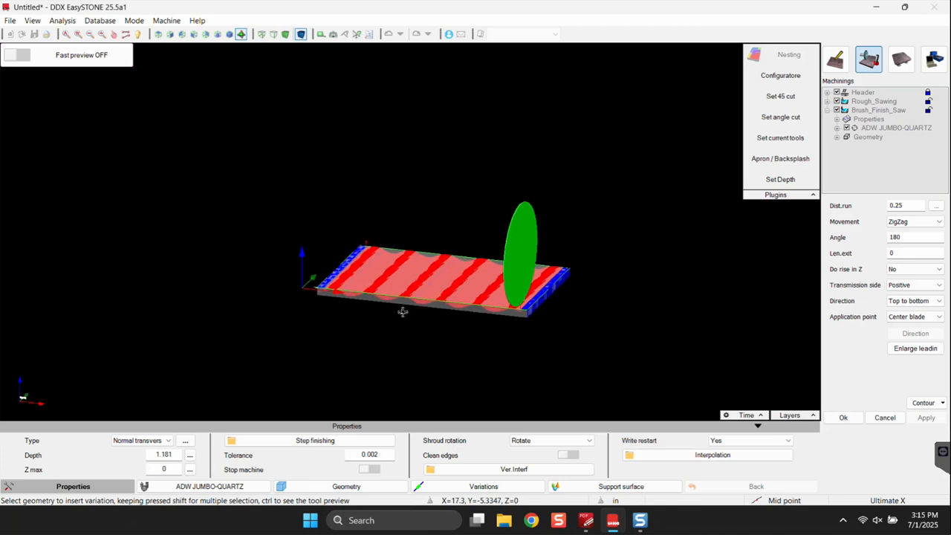
pyautogui.click(858, 419)
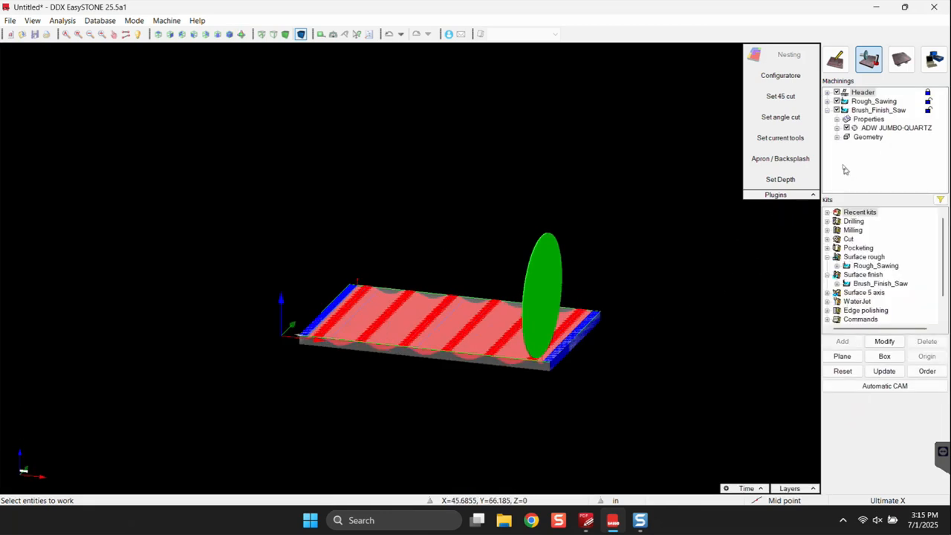
pyautogui.scroll(2, 387, 361)
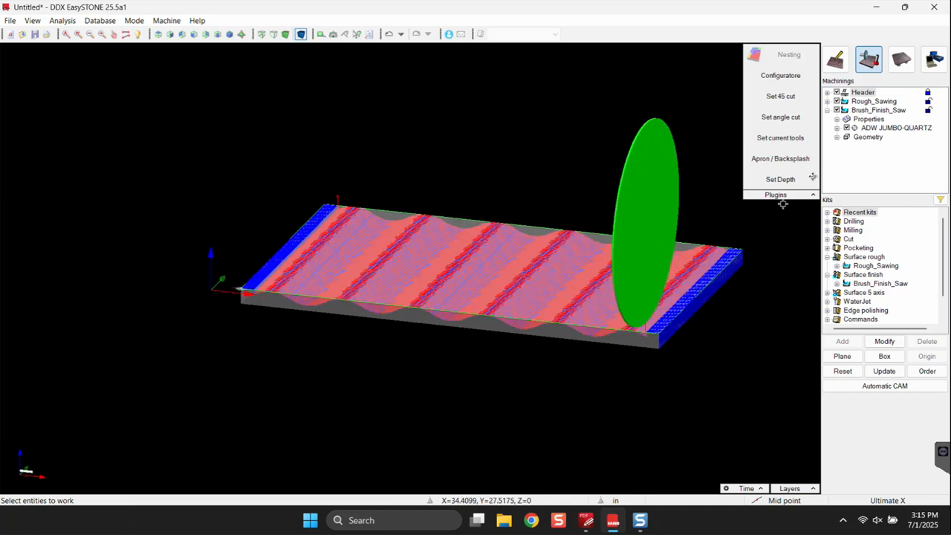
pyautogui.click(877, 101)
pyautogui.keyDown('shift'); pyautogui.click(879, 110); pyautogui.keyUp('shift')
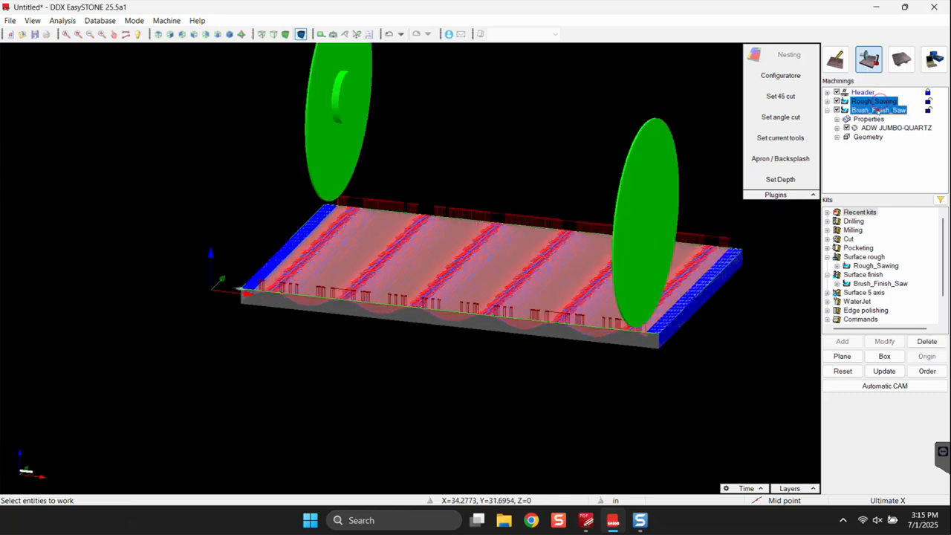
pyautogui.rightClick(475, 194)
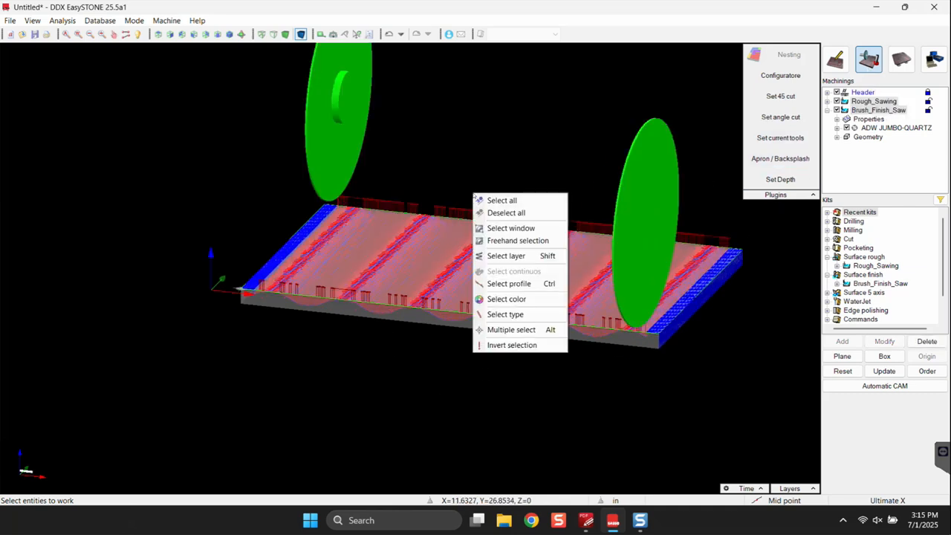
pyautogui.click(872, 102)
pyautogui.rightClick(871, 102)
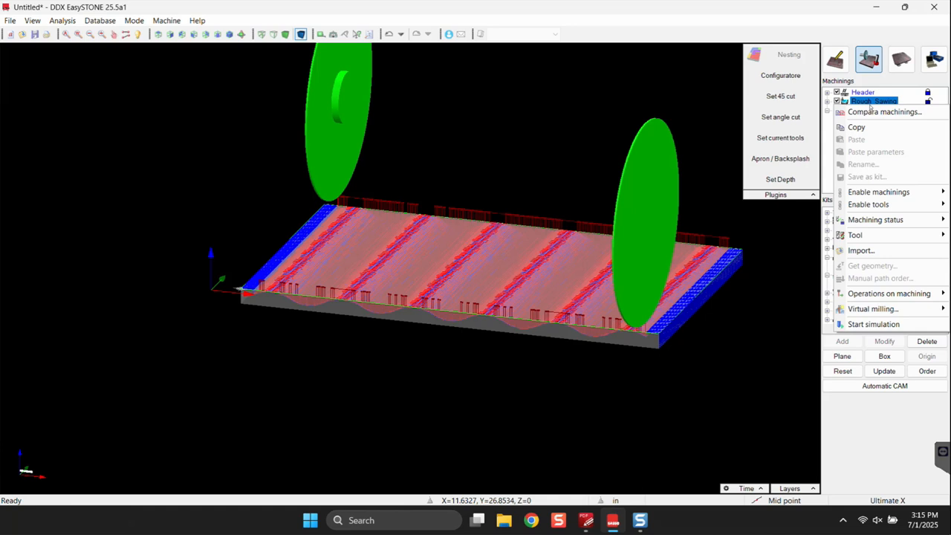
pyautogui.click(874, 324)
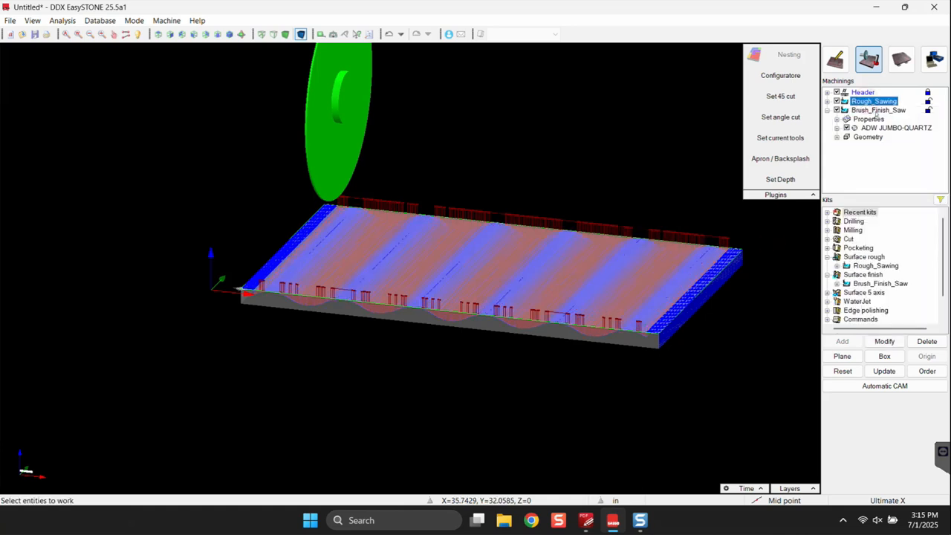
# Step: Execute virtual milling of the whole part for Rough_Sawing and Brush_Finish_Saw together, at the Balanced tolerance setting
pyautogui.keyDown('ctrl'); pyautogui.click(878, 111); pyautogui.keyUp('ctrl')
pyautogui.rightClick(880, 112)
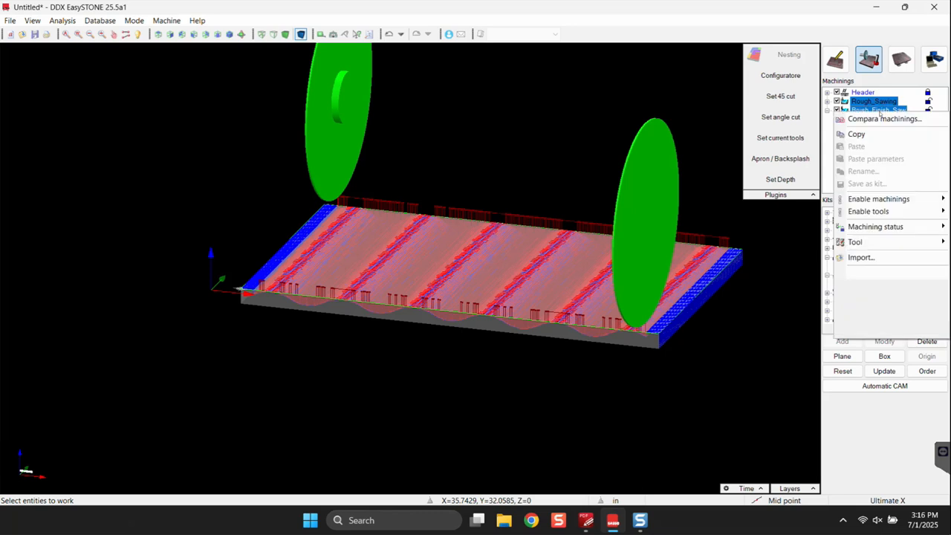
pyautogui.moveTo(903, 318)
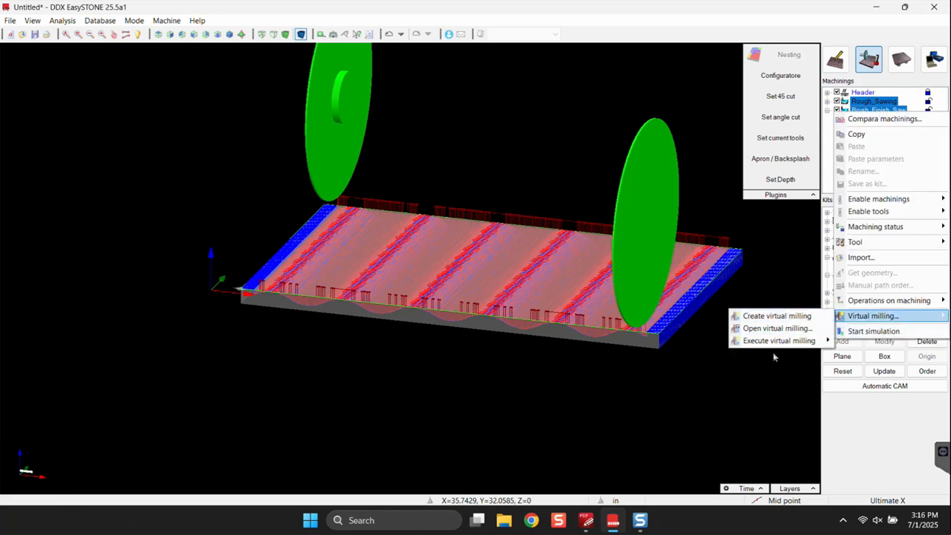
pyautogui.moveTo(770, 342)
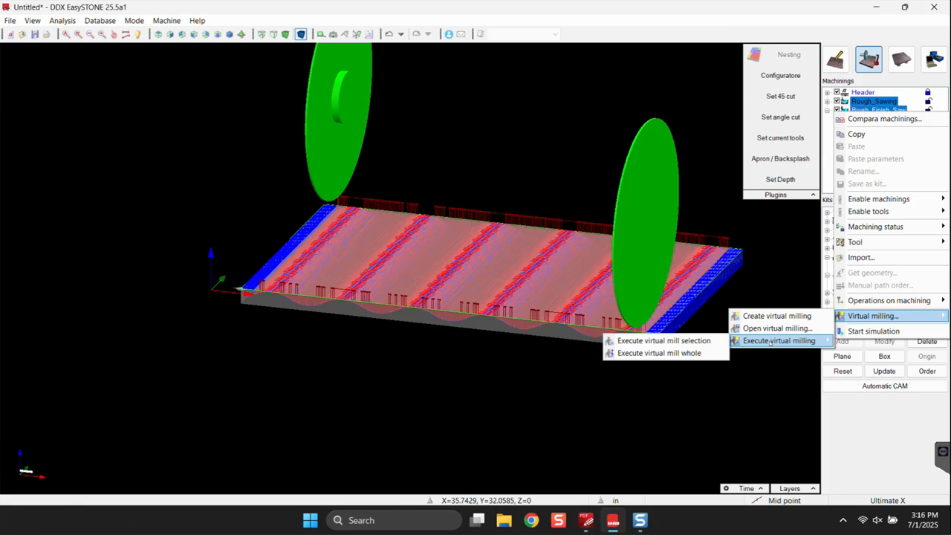
pyautogui.click(650, 353)
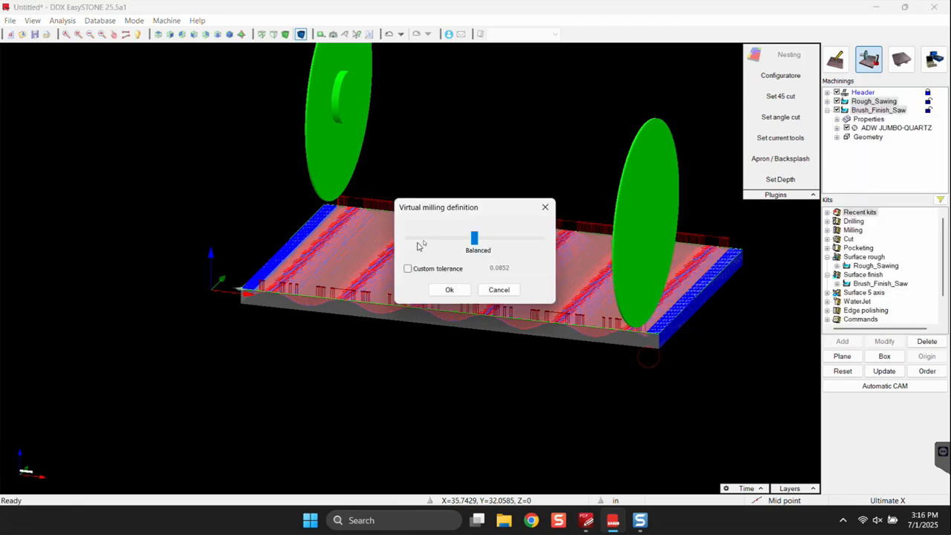
pyautogui.moveTo(476, 241); pyautogui.dragTo(579, 232)
pyautogui.click(475, 237)
pyautogui.click(446, 292)
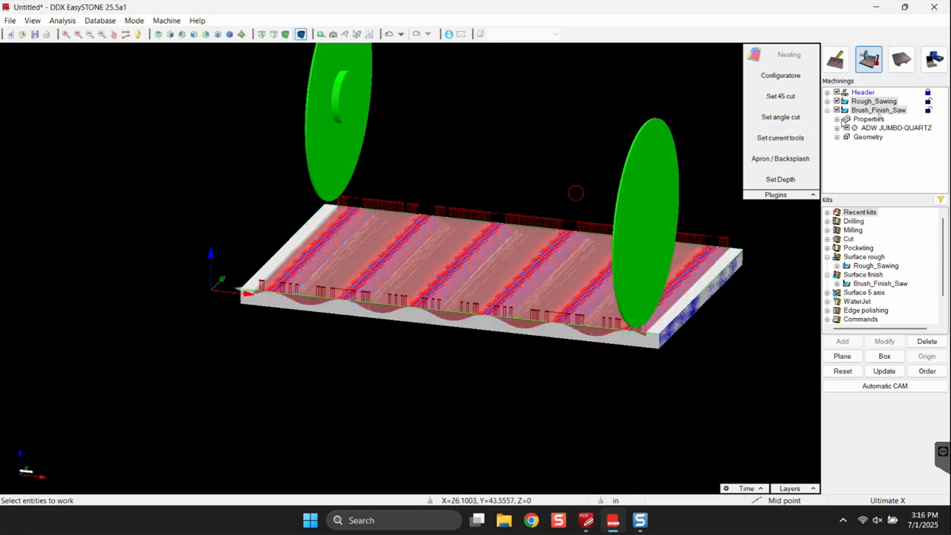
# Step: Examine the virtually milled stone along its wavy edge, comparing it with the Rough_Sawing toolpath, the Brush_Finish_Saw toolpath and no toolpath
pyautogui.click(878, 110)
pyautogui.scroll(6, 612, 275)
pyautogui.moveTo(557, 437)
pyautogui.mouseDown(button='middle')
pyautogui.moveTo(533, 429)
pyautogui.moveTo(536, 390)
pyautogui.moveTo(522, 394)
pyautogui.moveTo(659, 215)
pyautogui.moveTo(726, 255)
pyautogui.mouseUp(button='middle')
pyautogui.click(867, 103)
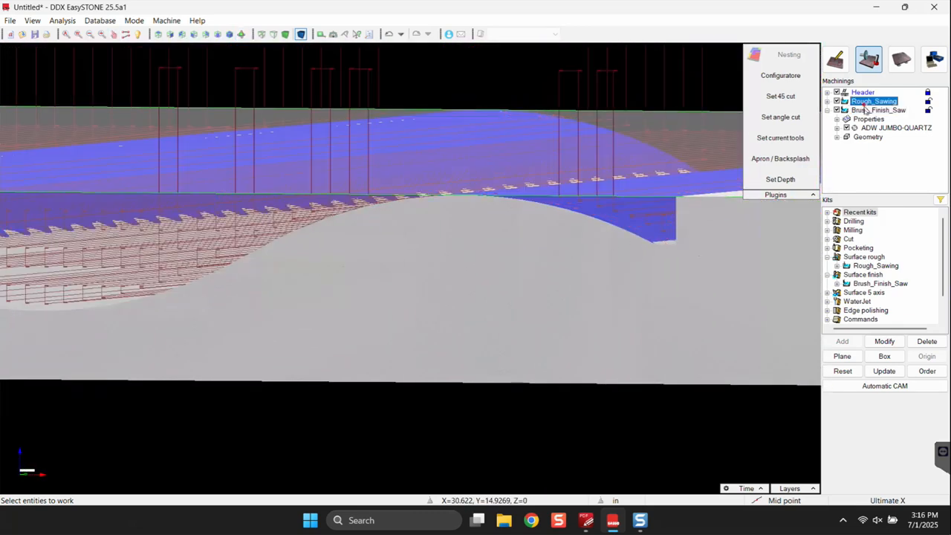
pyautogui.click(866, 110)
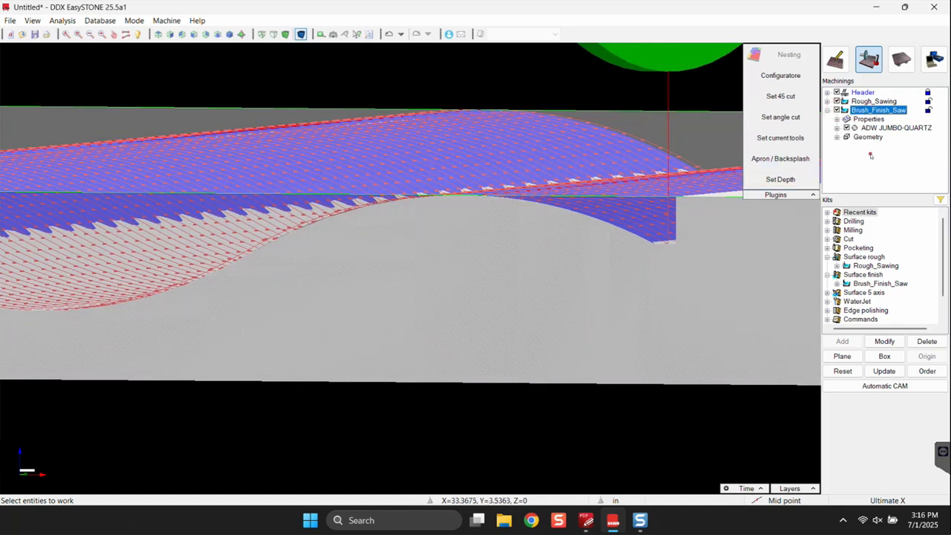
pyautogui.click(859, 94)
pyautogui.scroll(-3, 583, 236)
pyautogui.scroll(-3, 404, 246)
pyautogui.moveTo(388, 248); pyautogui.dragTo(462, 305, button='middle')
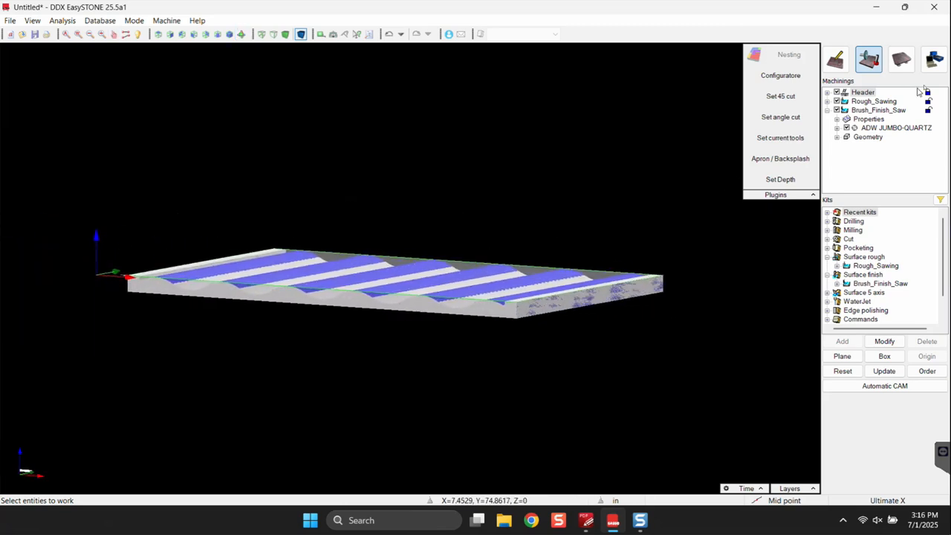
# Step: Switch to the machine output environment and view the part on the table from above
pyautogui.click(934, 60)
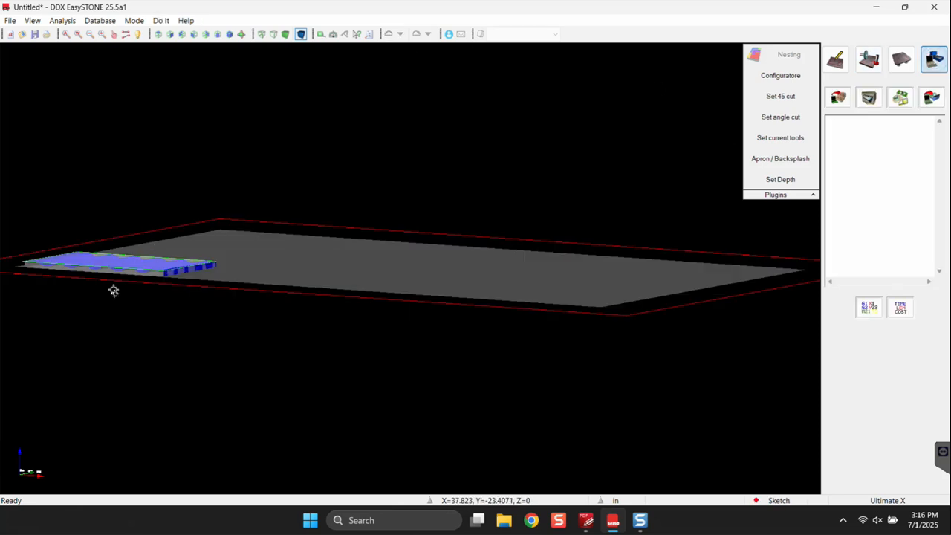
pyautogui.click(157, 34)
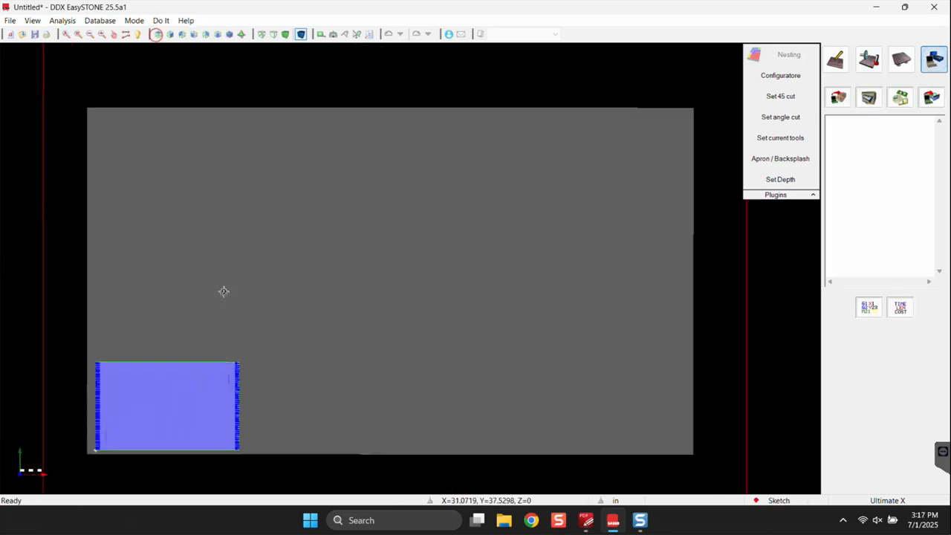
pyautogui.scroll(-1, 96, 397)
pyautogui.scroll(6, 161, 404)
pyautogui.scroll(-3, 244, 381)
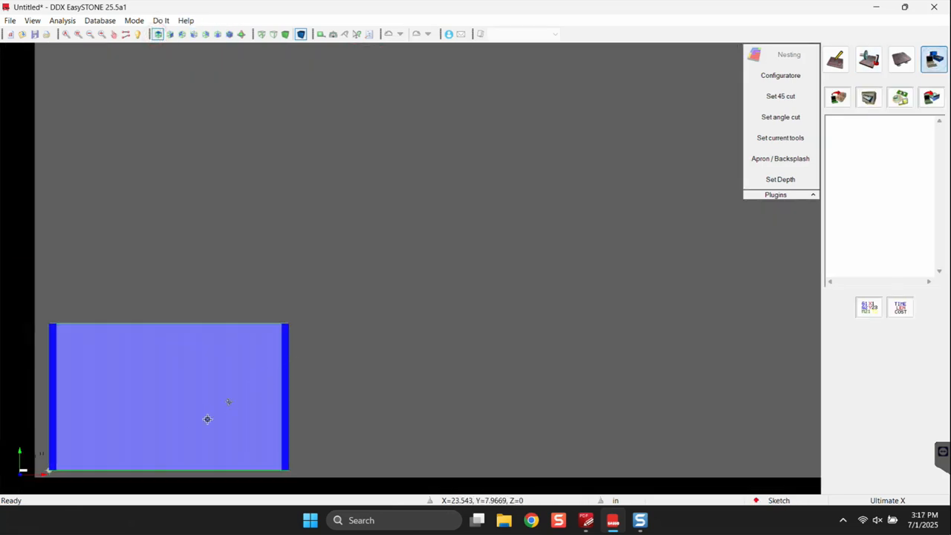
# Step: Generate the NC code for the part and save the project on the Desktop as humps.est
pyautogui.click(838, 97)
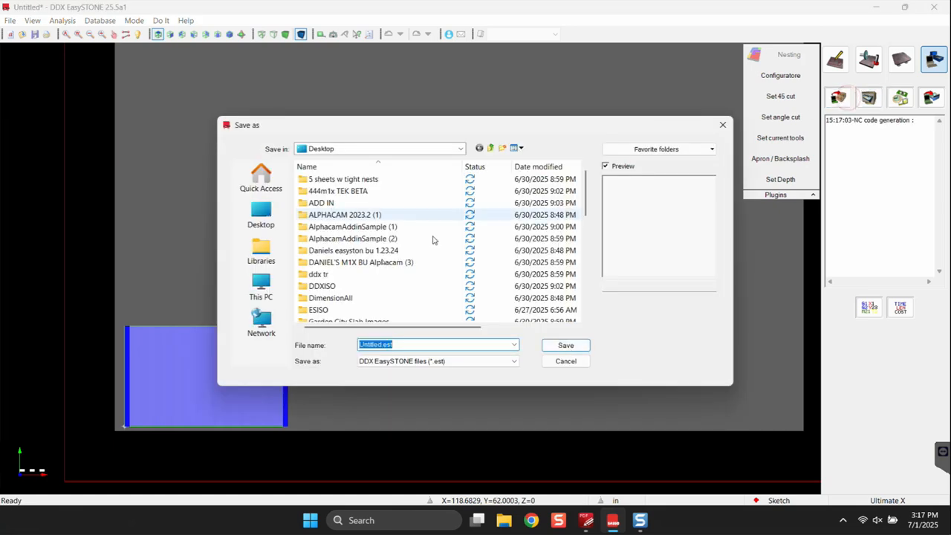
pyautogui.click(449, 344)
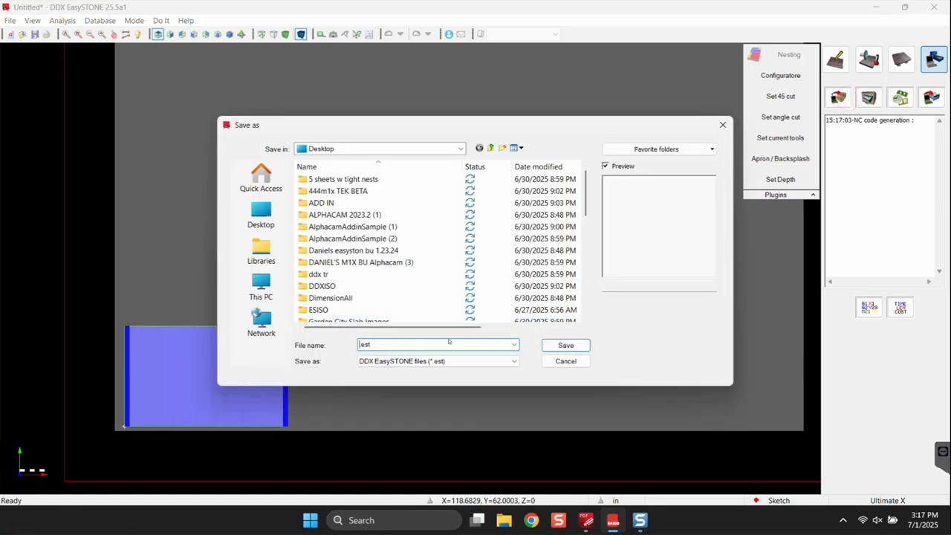
pyautogui.write('humps')
pyautogui.press('Return')
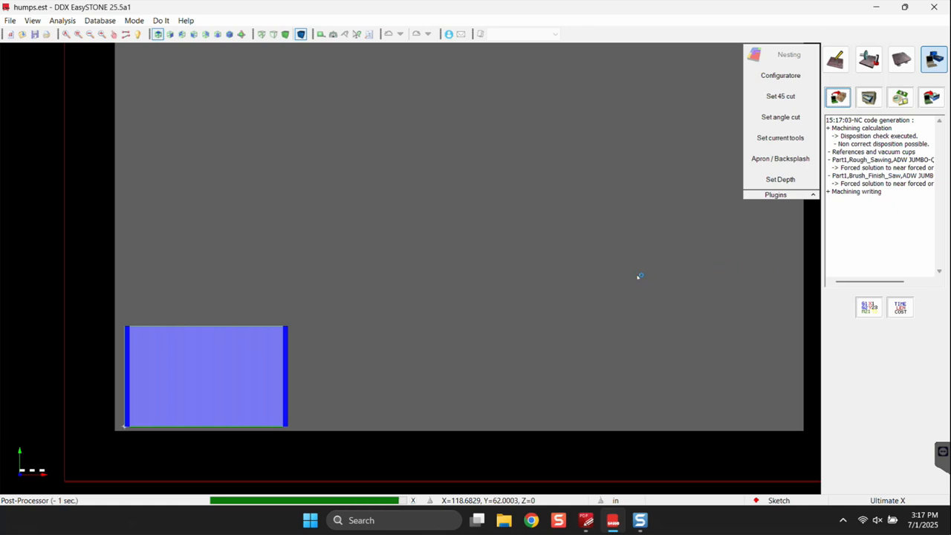
# Step: Generate the machine simulation in PowerSIM, acknowledge the collision detection warning and start playback with a close view of the slab
pyautogui.click(868, 99)
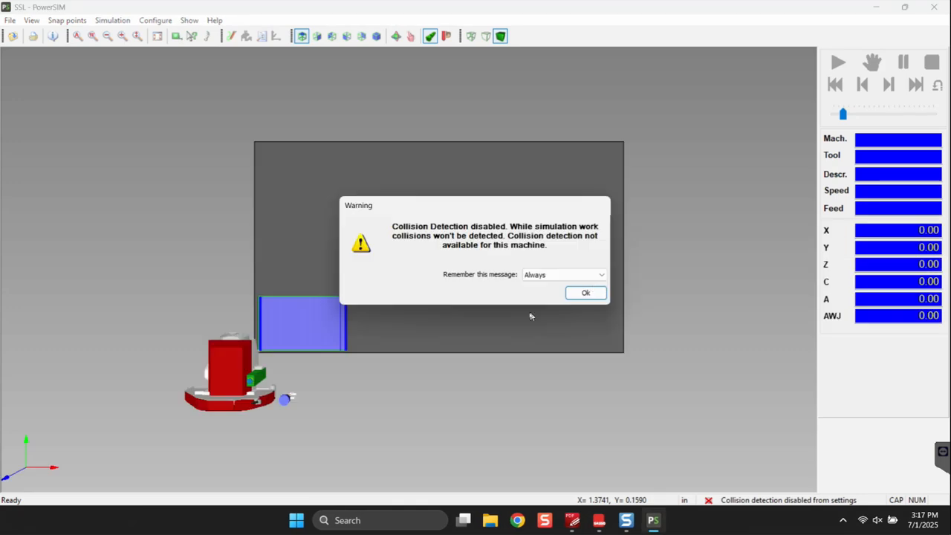
pyautogui.click(585, 293)
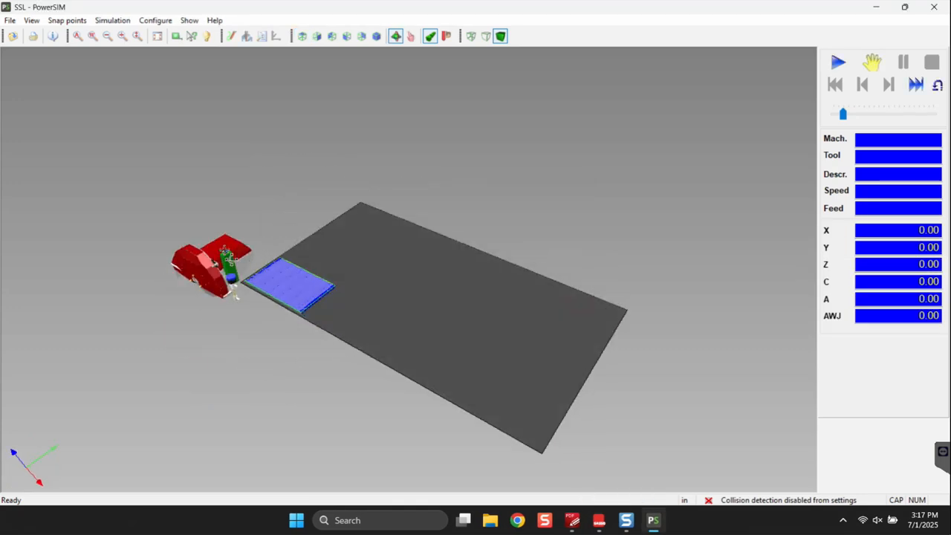
pyautogui.scroll(5, 212, 286)
pyautogui.moveTo(188, 293)
pyautogui.mouseDown(button='middle')
pyautogui.moveTo(620, 347)
pyautogui.moveTo(478, 240)
pyautogui.moveTo(188, 285)
pyautogui.moveTo(334, 250)
pyautogui.mouseUp(button='middle')
pyautogui.click(837, 63)
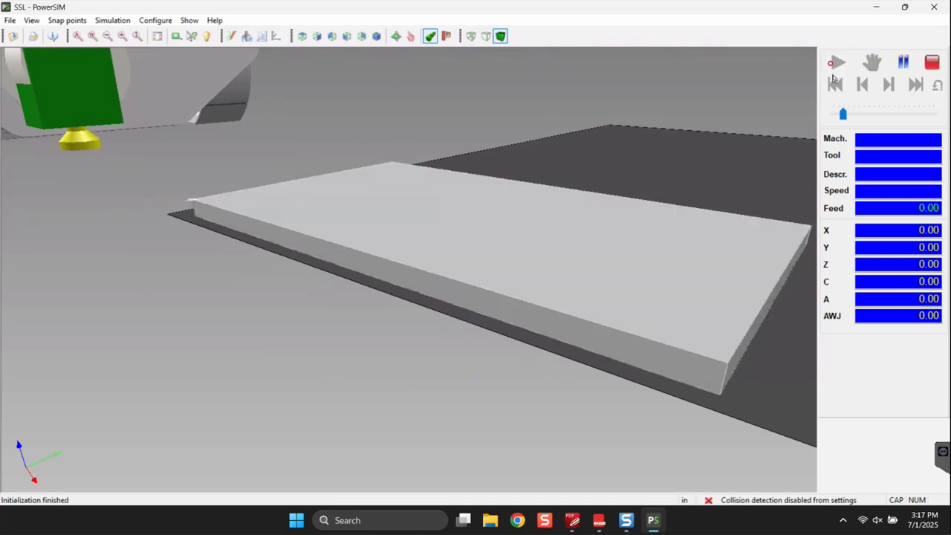
# Step: Raise the playback speed to its maximum while the Rough_Sawing passes are simulated
pyautogui.moveTo(843, 114); pyautogui.dragTo(863, 115)
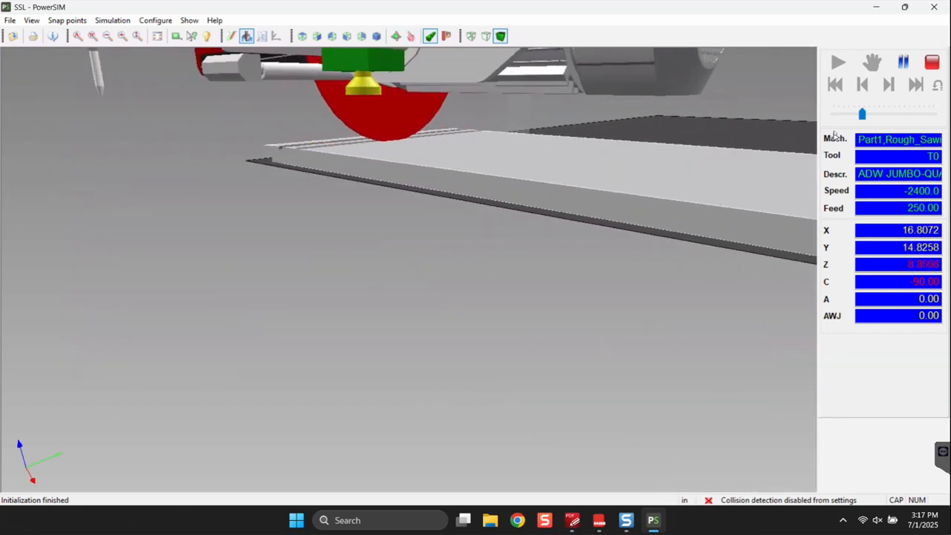
pyautogui.click(880, 116)
pyautogui.click(906, 116)
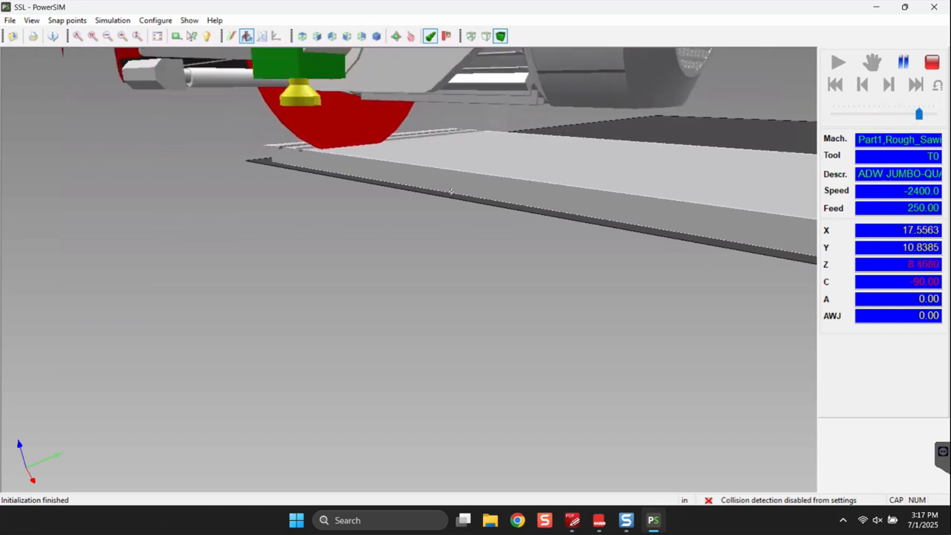
pyautogui.click(877, 116)
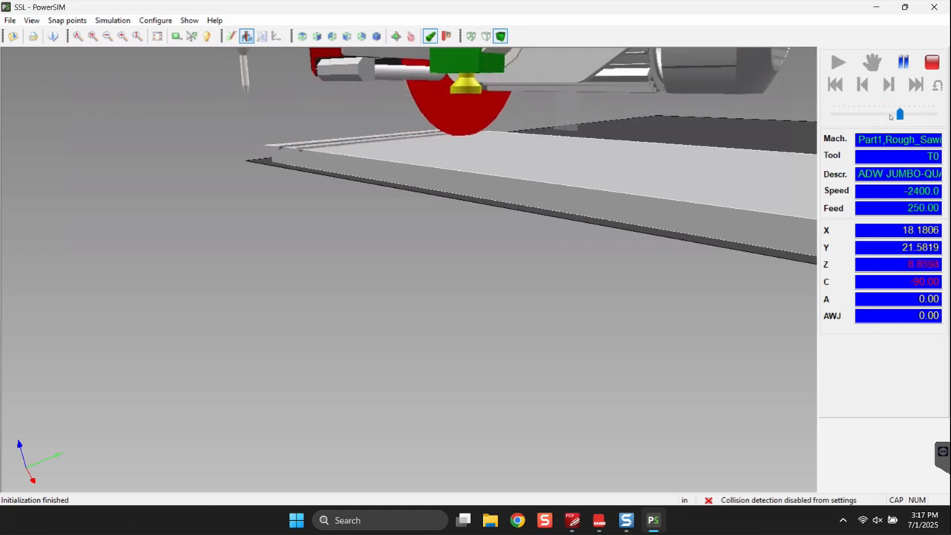
pyautogui.click(919, 111)
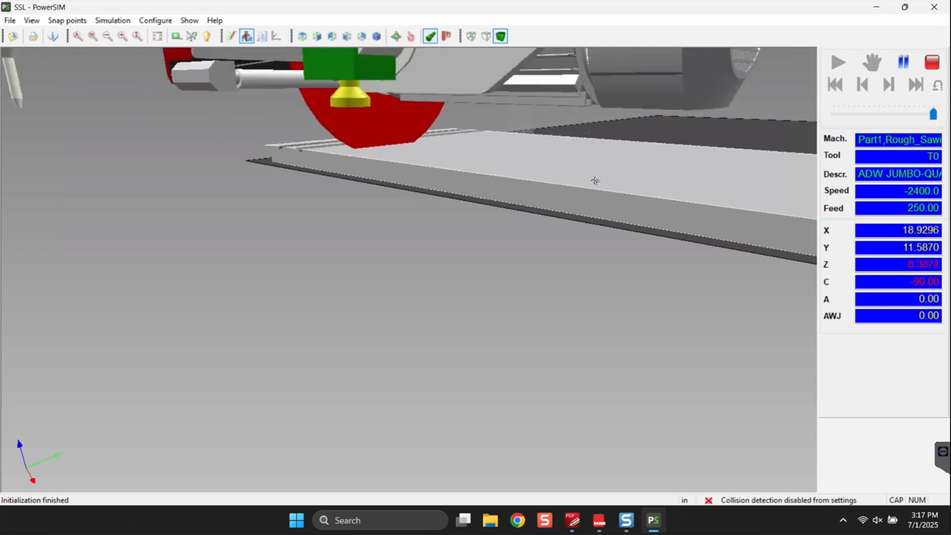
# Step: Examine the grooves cut by Rough_Sawing from several angles and run its remaining passes at maximum playback speed
pyautogui.scroll(-5, 531, 214)
pyautogui.scroll(1, 531, 214)
pyautogui.scroll(-1, 530, 210)
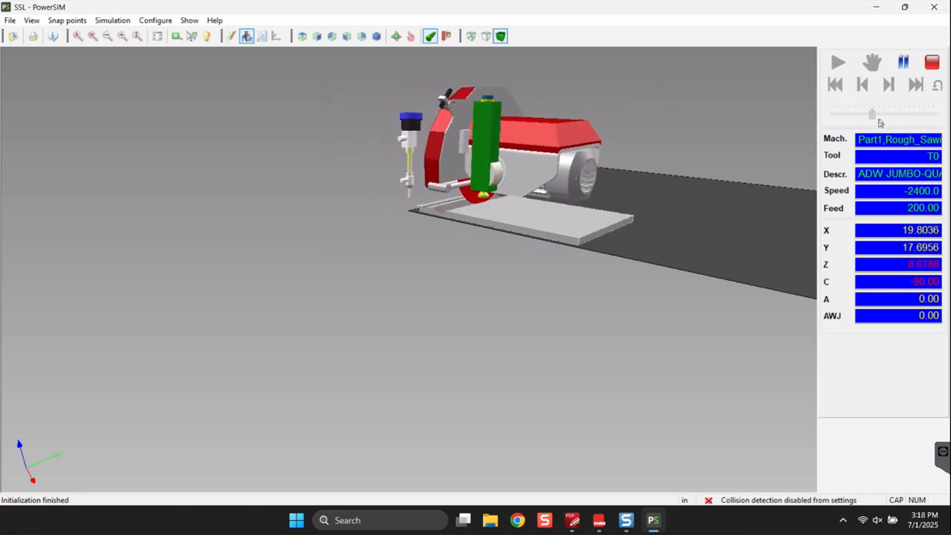
pyautogui.scroll(-1, 506, 227)
pyautogui.moveTo(505, 226); pyautogui.dragTo(577, 225, button='middle')
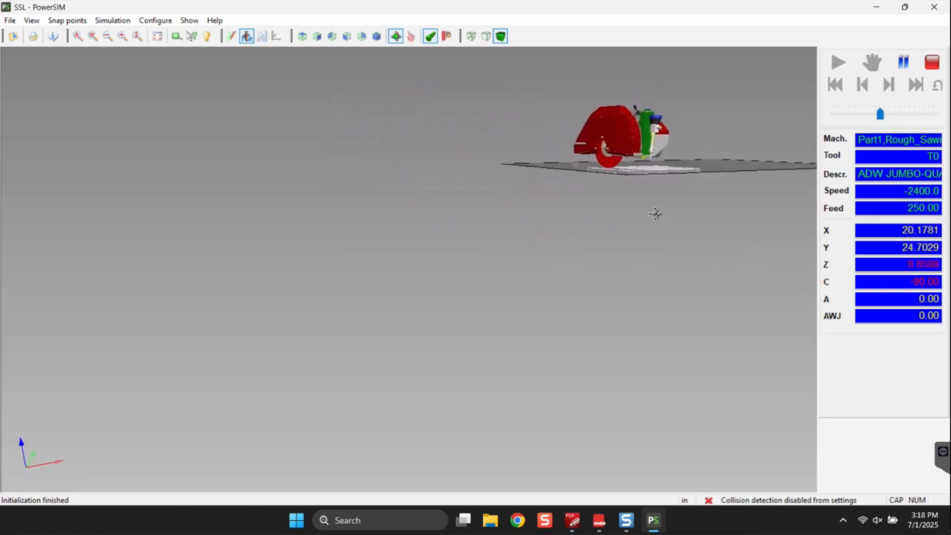
pyautogui.scroll(3, 404, 196)
pyautogui.scroll(-3, 405, 199)
pyautogui.scroll(3, 406, 202)
pyautogui.scroll(-1, 408, 204)
pyautogui.scroll(-3, 408, 205)
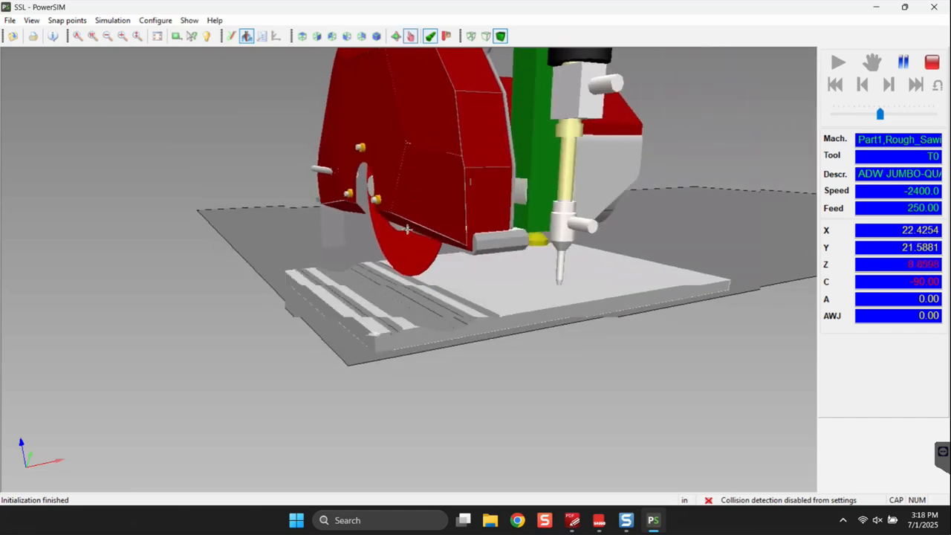
pyautogui.scroll(3, 424, 330)
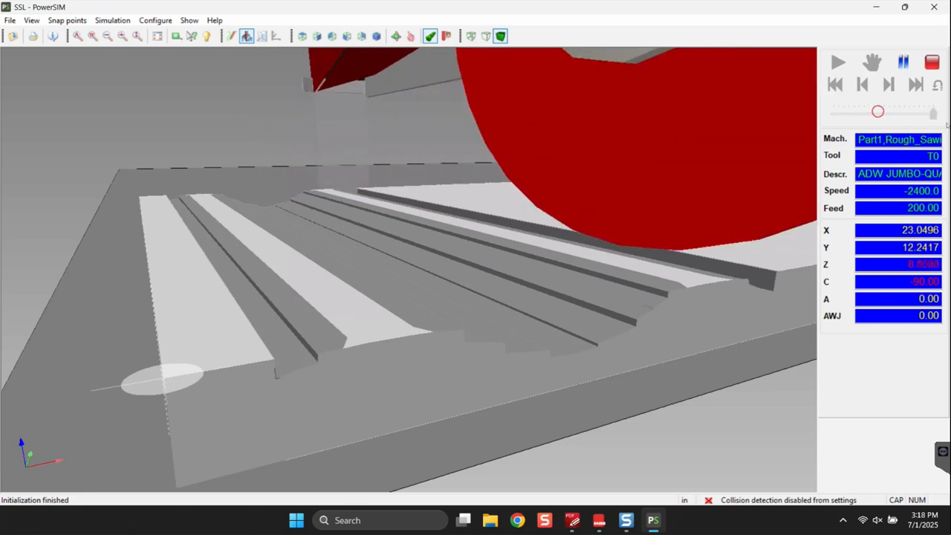
pyautogui.moveTo(880, 114); pyautogui.dragTo(933, 114)
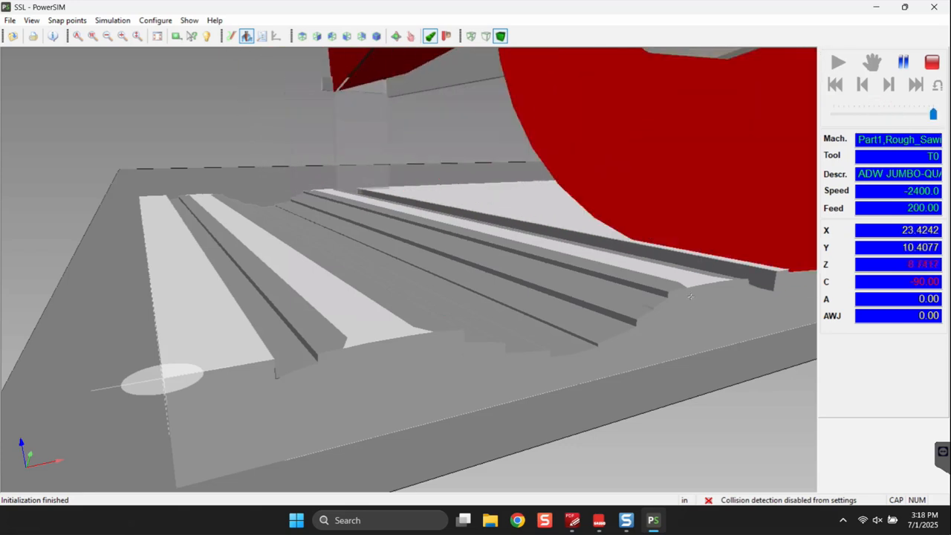
pyautogui.scroll(-3, 660, 305)
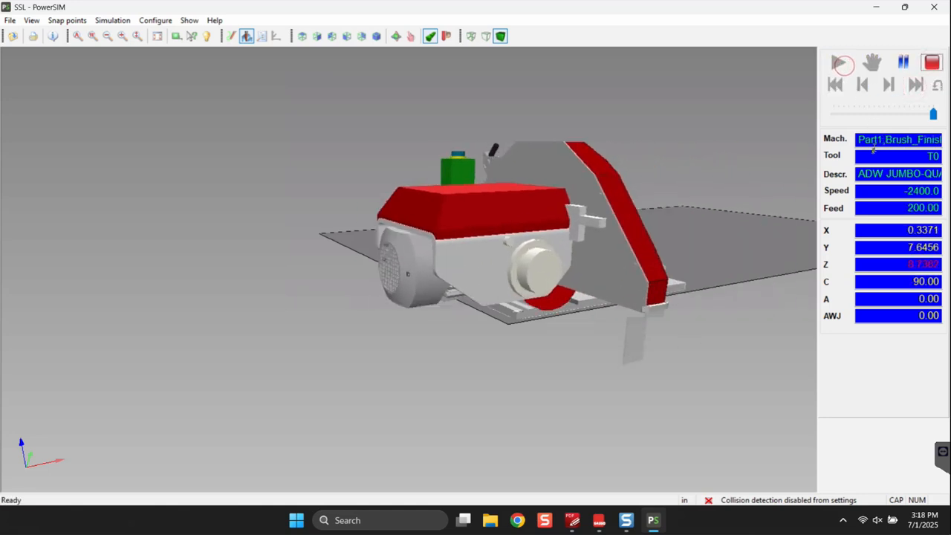
# Step: Slow the playback to inspect the Brush_Finish_Saw passes over the waves up close, and close the simulation
pyautogui.moveTo(932, 113); pyautogui.dragTo(878, 113)
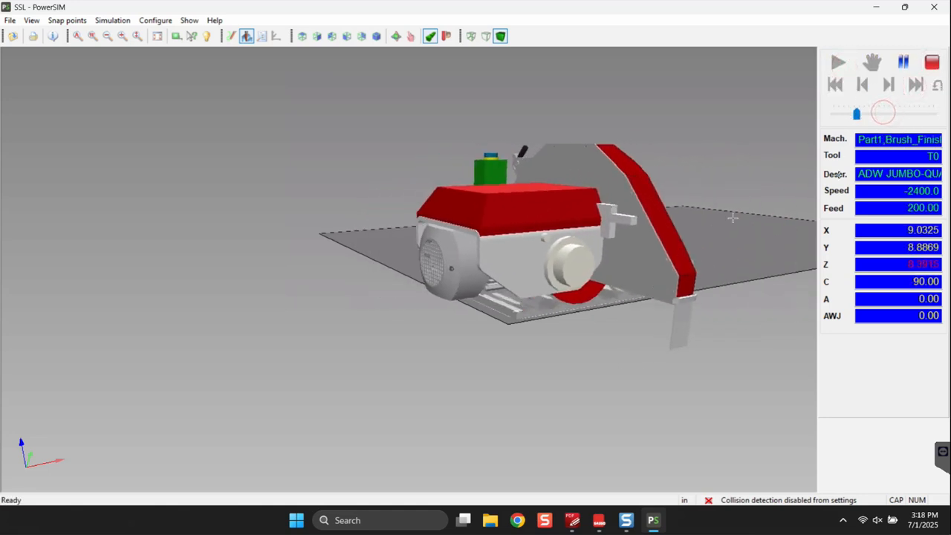
pyautogui.scroll(5, 611, 310)
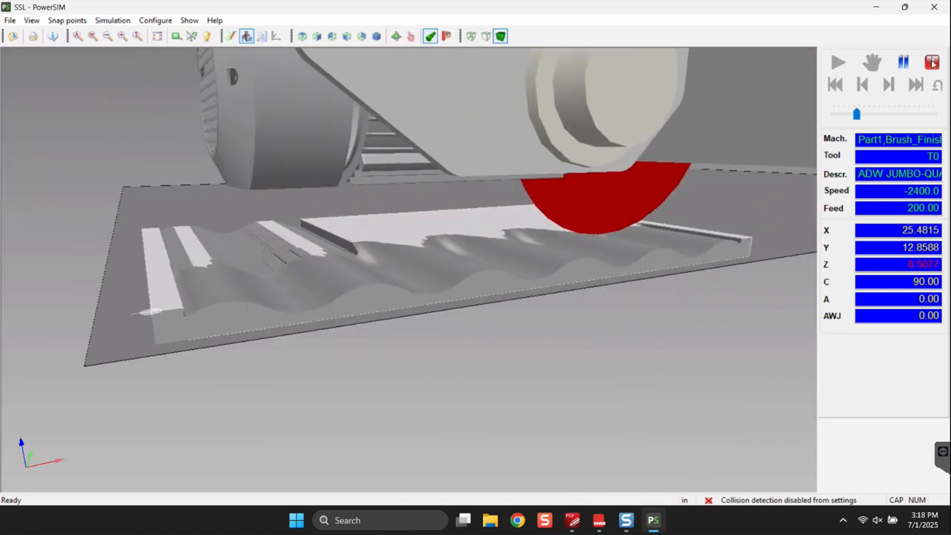
pyautogui.click(934, 8)
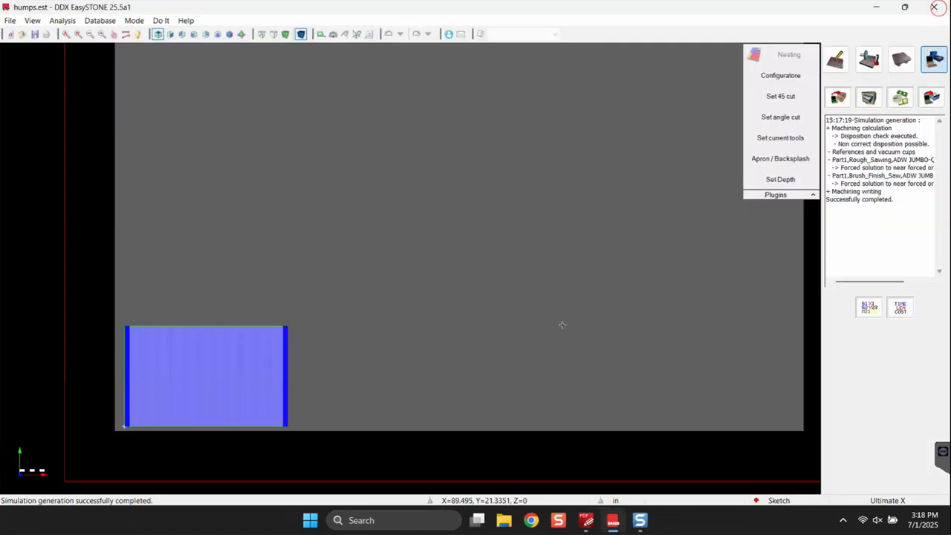